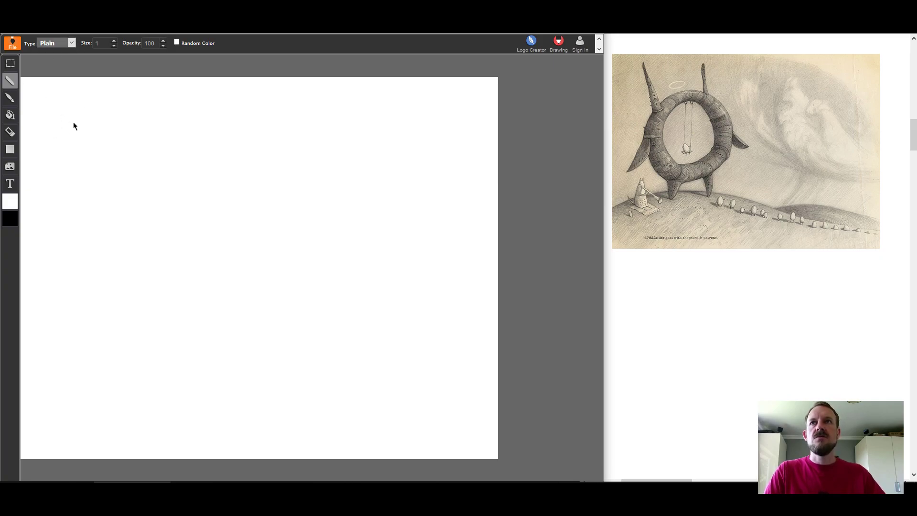
Set the brush colour to black and draw a thin looping test stroke
left_click(11, 203)
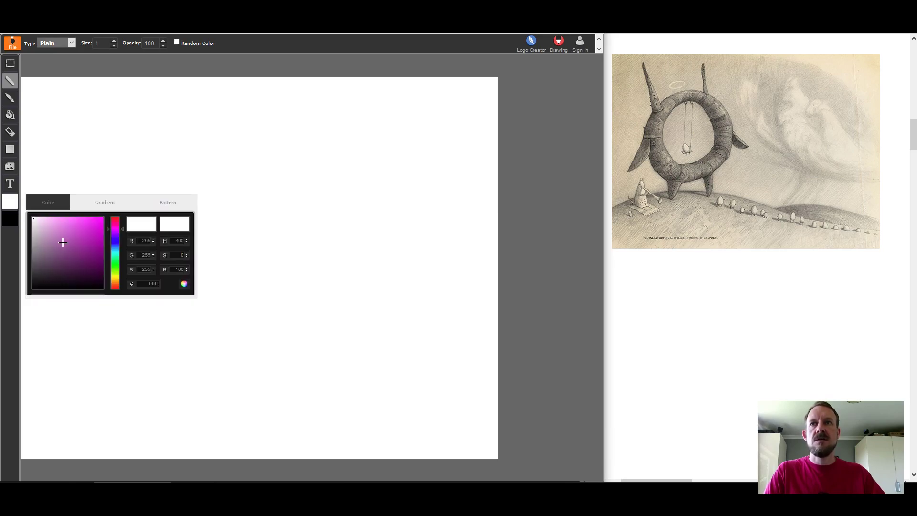
left_click_drag(63, 243, 34, 293)
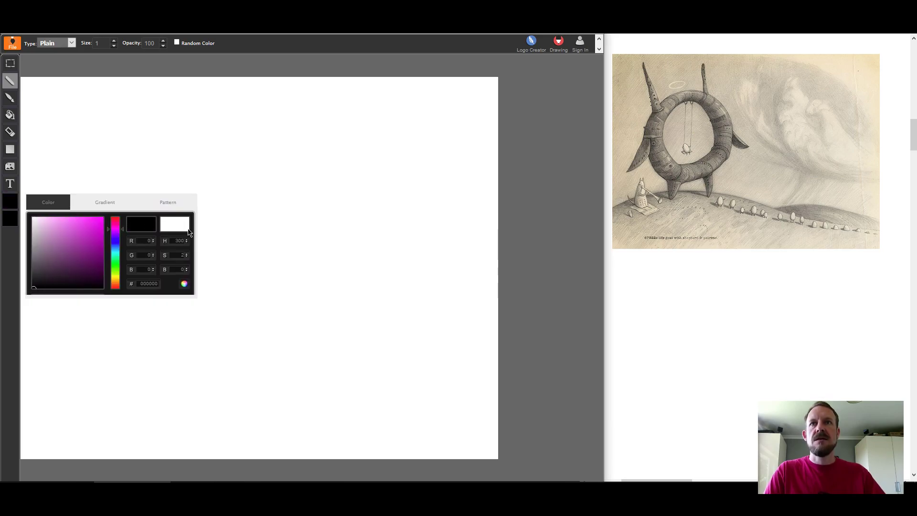
left_click(14, 81)
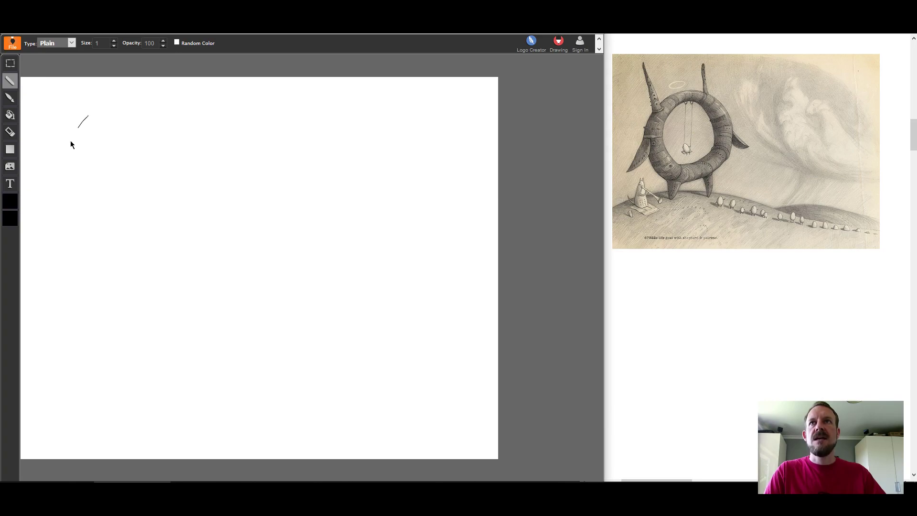
mouse_move(94, 137)
left_mouse_down()
mouse_move(81, 162)
mouse_move(82, 199)
mouse_move(108, 176)
mouse_move(97, 227)
mouse_move(141, 198)
mouse_move(135, 248)
mouse_move(162, 231)
mouse_move(145, 269)
mouse_move(194, 259)
left_mouse_up()
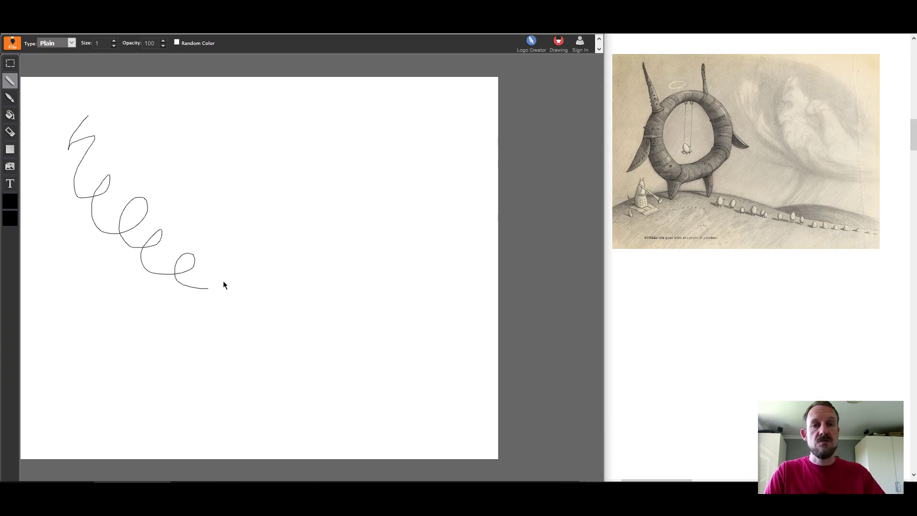
Raise the brush size to 6 and draw a thicker black loop beside the thin one
left_click(114, 41)
left_click(114, 41)
left_click(114, 41)
left_click(114, 41)
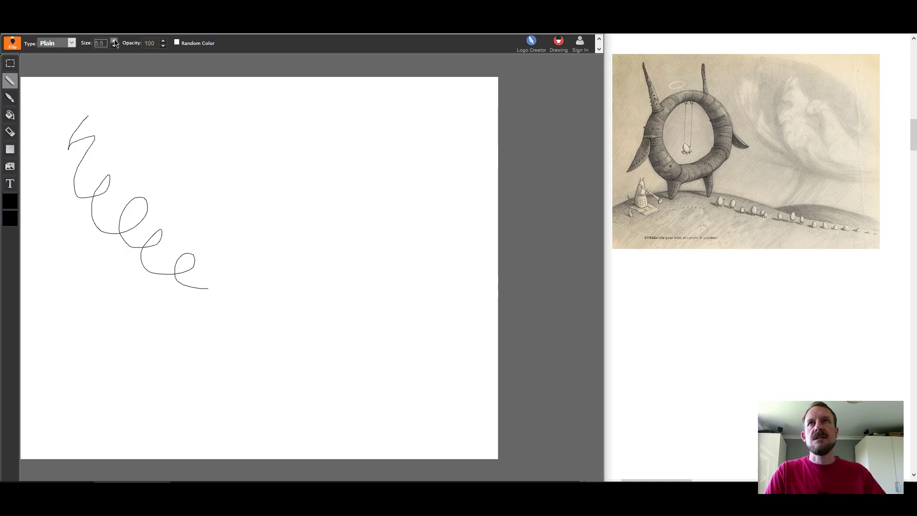
left_click(115, 41)
mouse_move(125, 104)
left_mouse_down()
mouse_move(136, 152)
mouse_move(123, 161)
mouse_move(157, 182)
mouse_move(166, 231)
mouse_move(192, 196)
mouse_move(187, 250)
mouse_move(222, 232)
mouse_move(221, 276)
left_mouse_up()
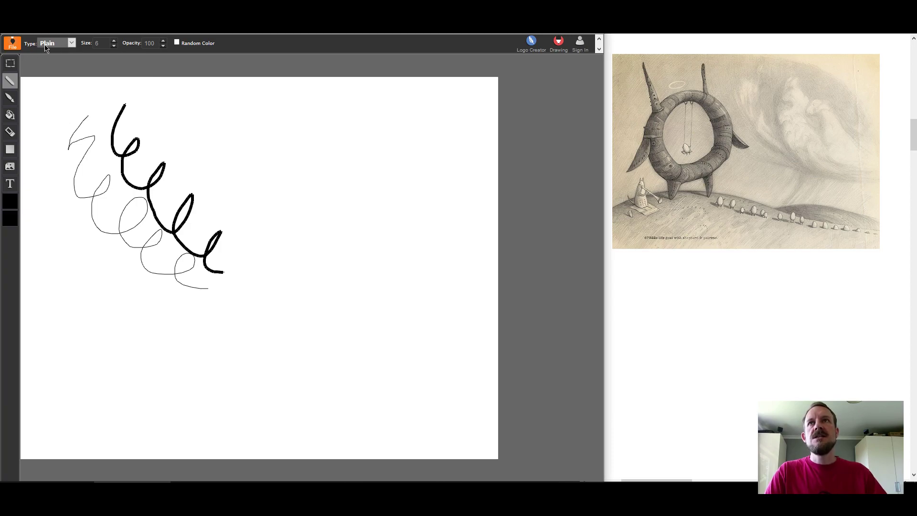
Draw test loops with the Sketchy and Shaded brush types
left_click(71, 43)
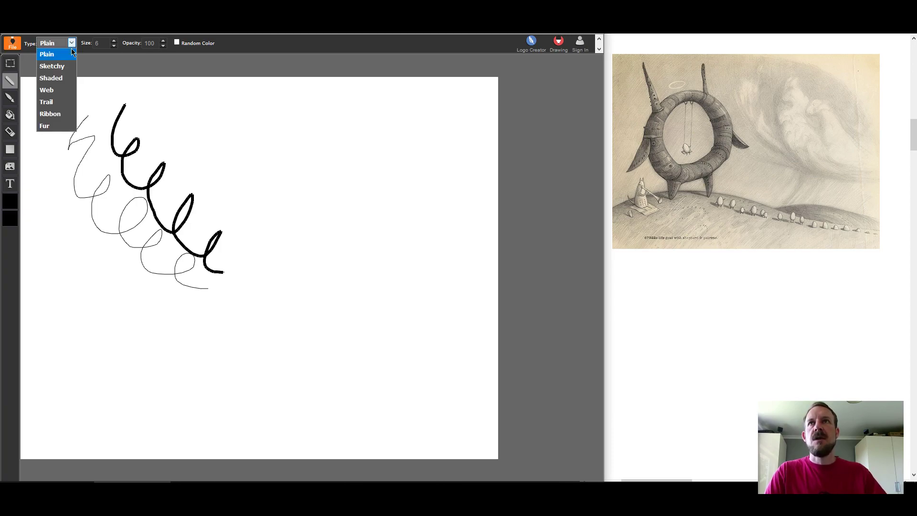
left_click(64, 66)
mouse_move(165, 116)
left_mouse_down()
mouse_move(198, 144)
mouse_move(183, 173)
mouse_move(231, 164)
mouse_move(215, 215)
mouse_move(263, 196)
mouse_move(257, 249)
left_mouse_up()
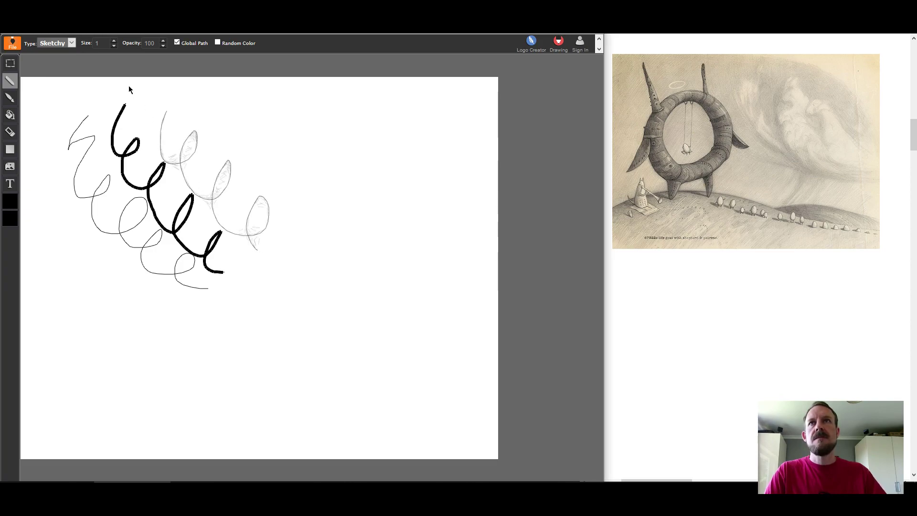
left_click(72, 46)
left_click(53, 76)
left_click_drag(230, 104, 220, 144)
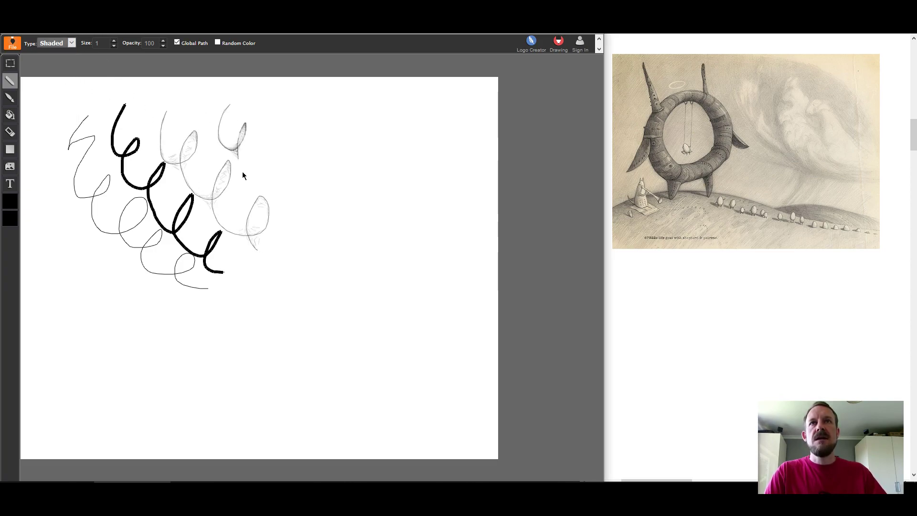
mouse_move(269, 195)
left_mouse_down()
mouse_move(303, 206)
mouse_move(328, 242)
left_mouse_up()
Draw a Web loop in the upper right and a Trail curve in the lower left
left_click(72, 43)
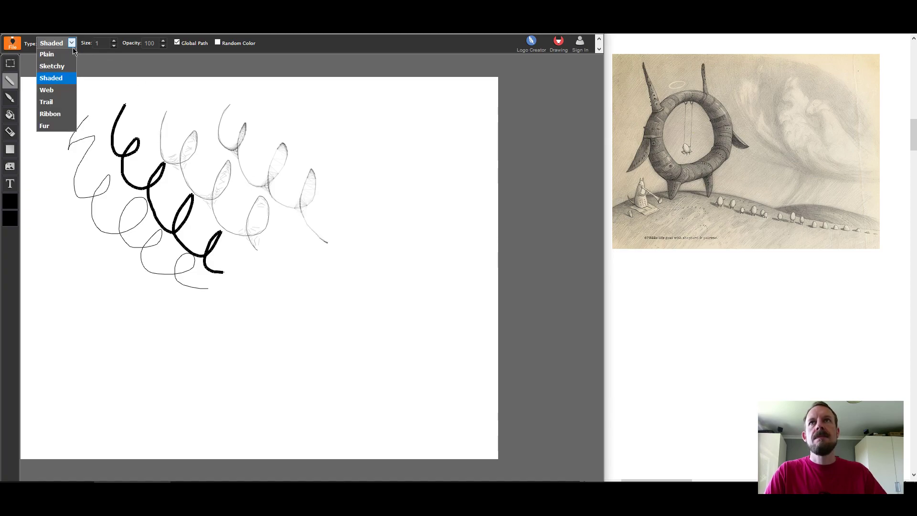
left_click(62, 90)
mouse_move(303, 98)
left_mouse_down()
mouse_move(354, 154)
mouse_move(376, 212)
mouse_move(407, 241)
left_mouse_up()
left_click(72, 43)
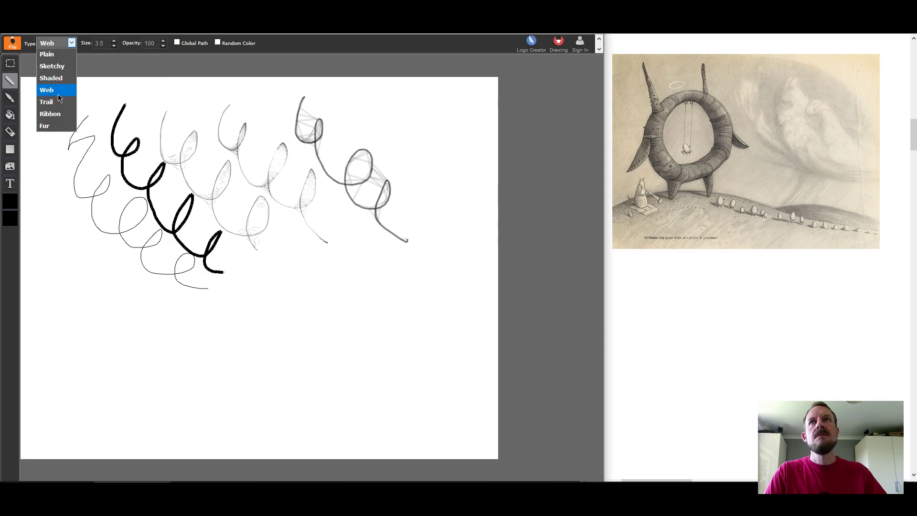
left_click(74, 101)
mouse_move(68, 250)
left_mouse_down()
mouse_move(107, 320)
mouse_move(179, 361)
mouse_move(220, 404)
mouse_move(270, 415)
left_mouse_up()
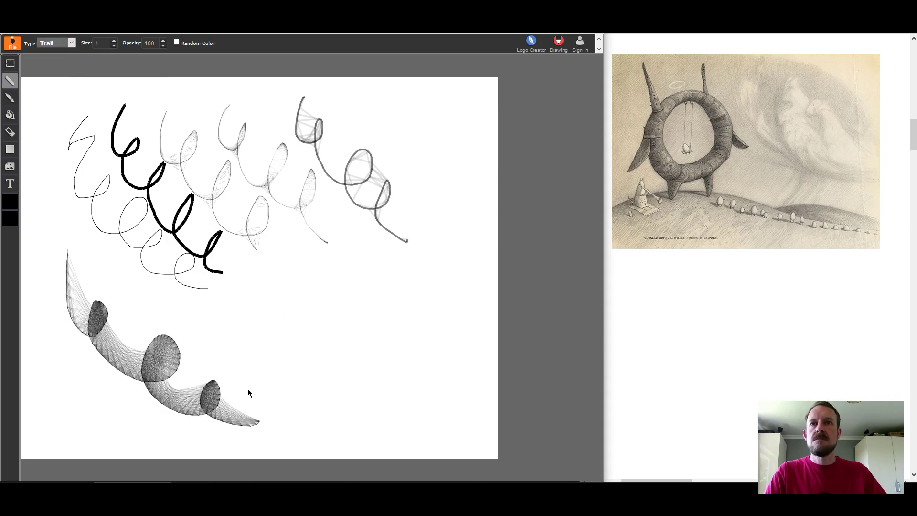
Draw a Ribbon loop in the lower middle and a Fur stroke in the lower right
left_click(72, 43)
left_click(50, 114)
mouse_move(203, 310)
left_mouse_down()
mouse_move(231, 355)
mouse_move(285, 387)
mouse_move(337, 369)
mouse_move(354, 407)
left_mouse_up()
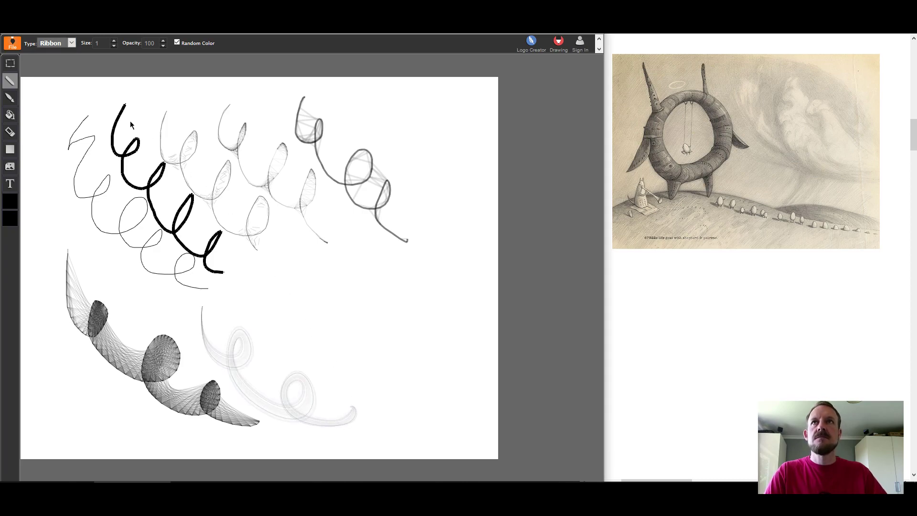
left_click(71, 43)
left_click(58, 123)
mouse_move(285, 267)
left_mouse_down()
mouse_move(391, 389)
mouse_move(412, 340)
left_mouse_up()
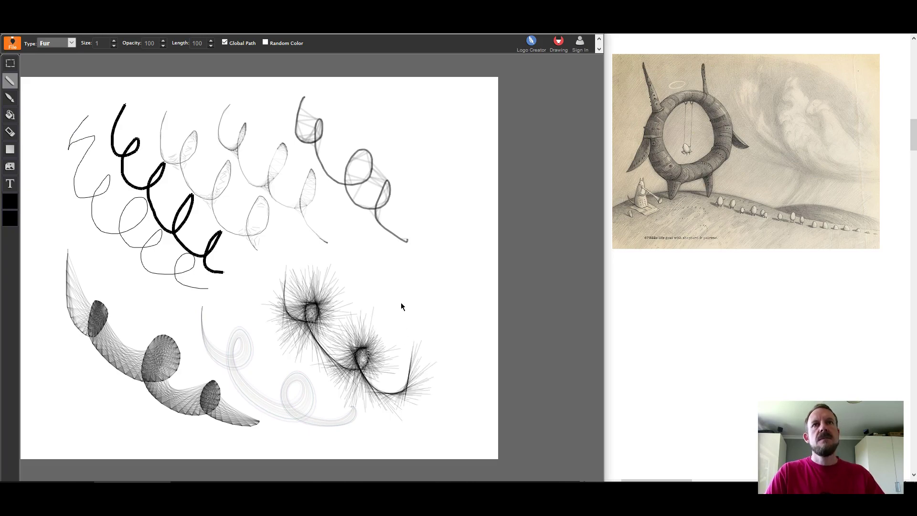
Flip the brush type through Sketchy and Shaded before settling on Fur
left_click(59, 43)
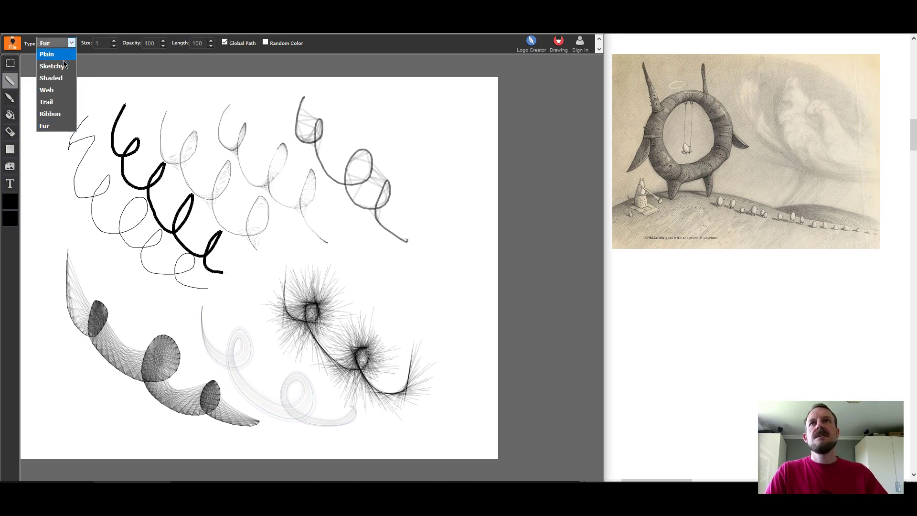
left_click(63, 66)
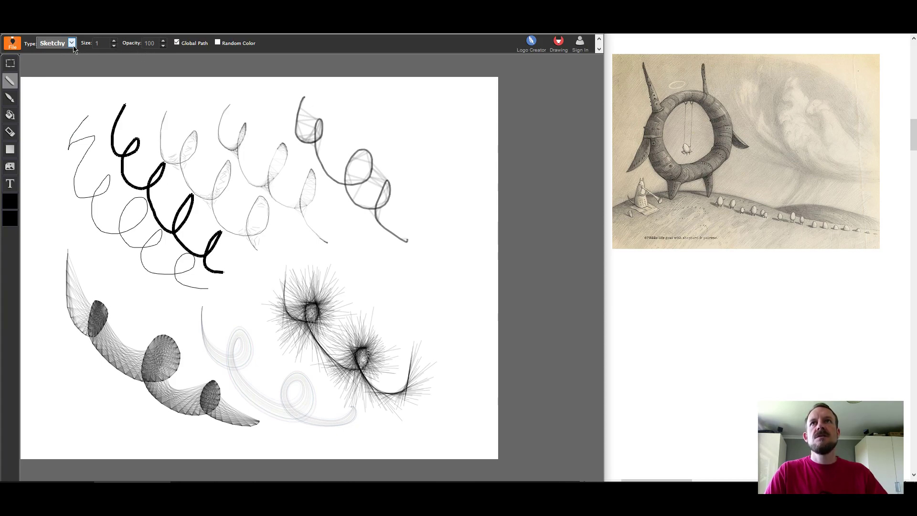
left_click(72, 43)
left_click(63, 79)
left_click(72, 43)
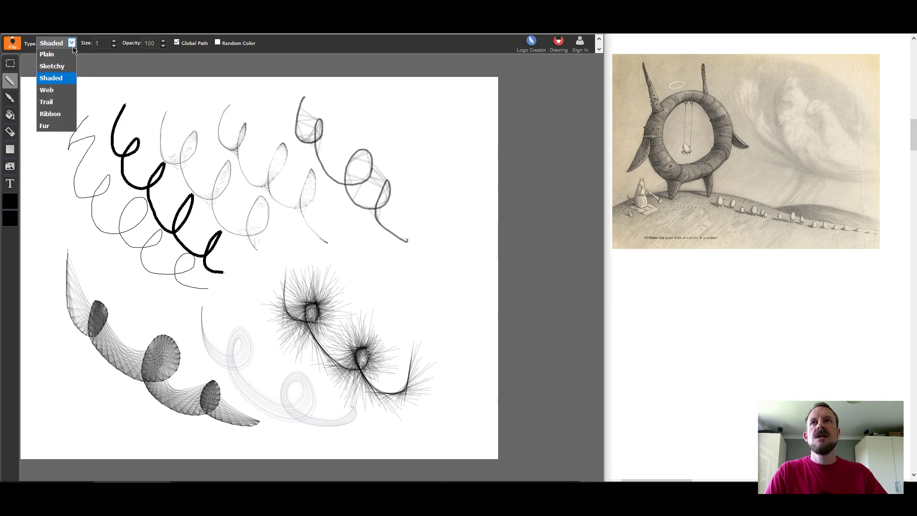
left_click(66, 116)
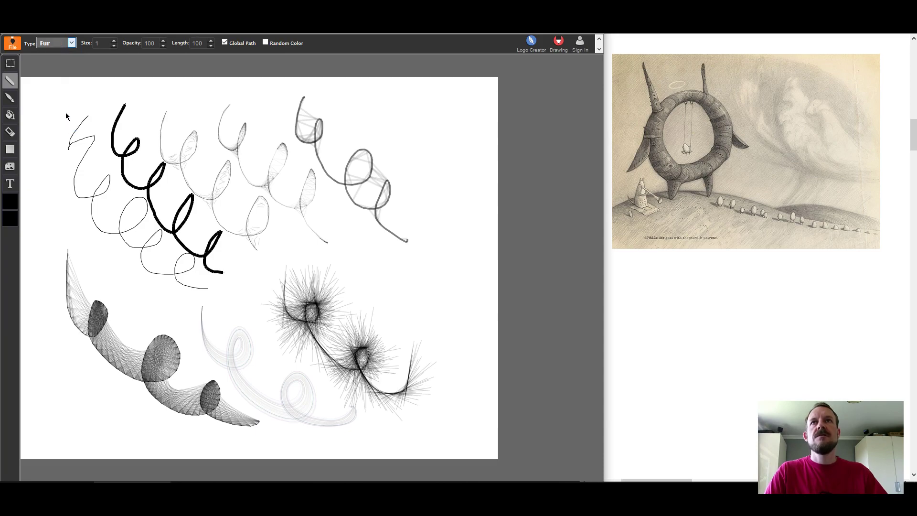
Set the fur Length to 10 and draw a short-haired fur spiral on the right
double_click(196, 44)
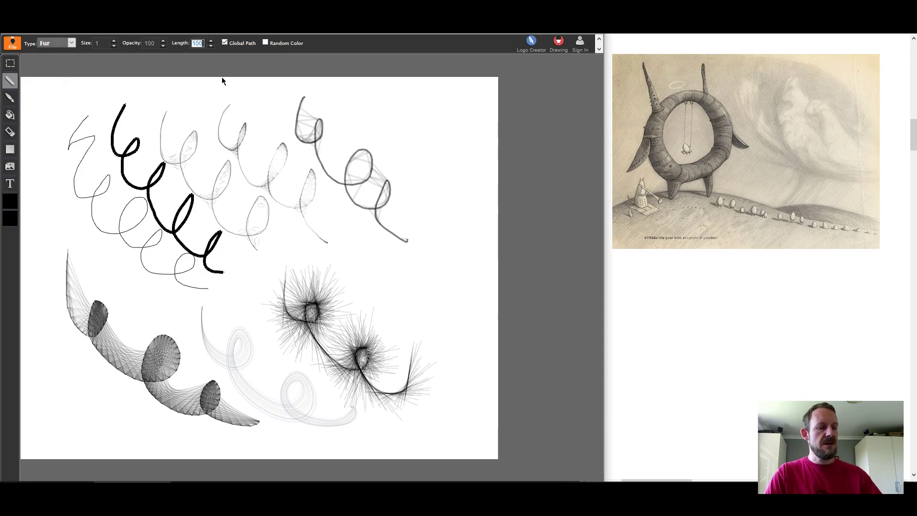
type("10")
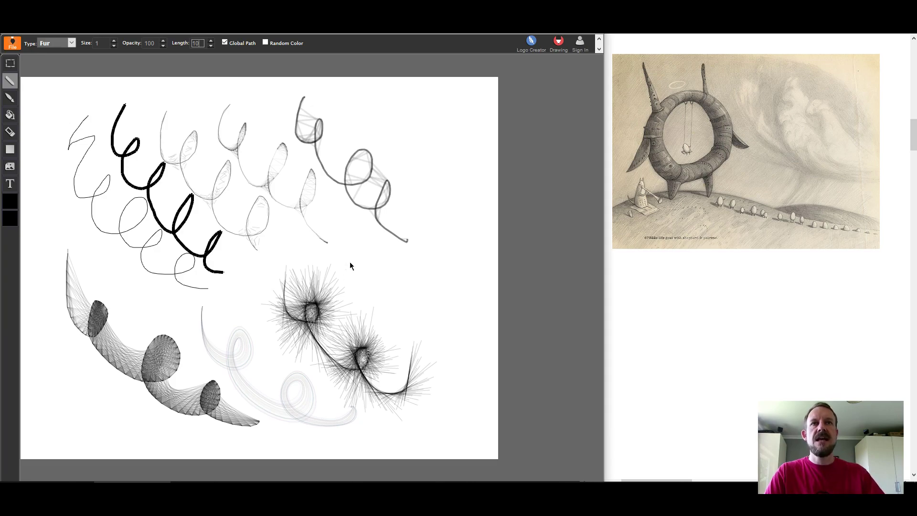
mouse_move(355, 235)
left_mouse_down()
mouse_move(364, 273)
mouse_move(376, 259)
mouse_move(365, 282)
left_mouse_up()
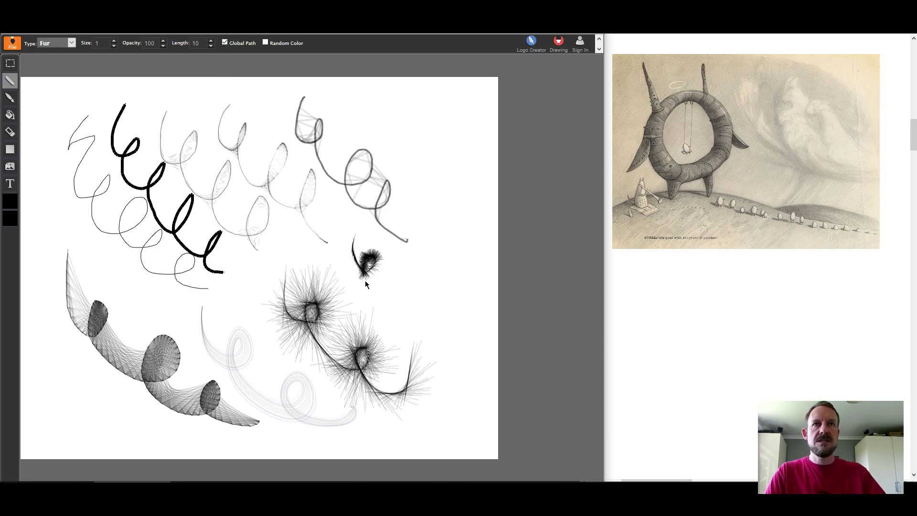
left_click_drag(428, 301, 421, 329)
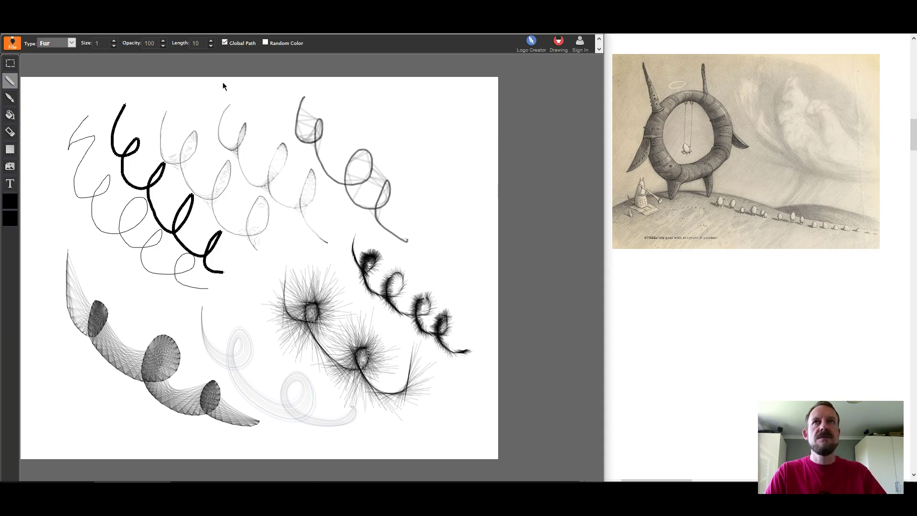
Lower opacity to about 42 and add fur strands around the spiral's first curl
left_click(163, 46)
left_click_drag(163, 47, 163, 47)
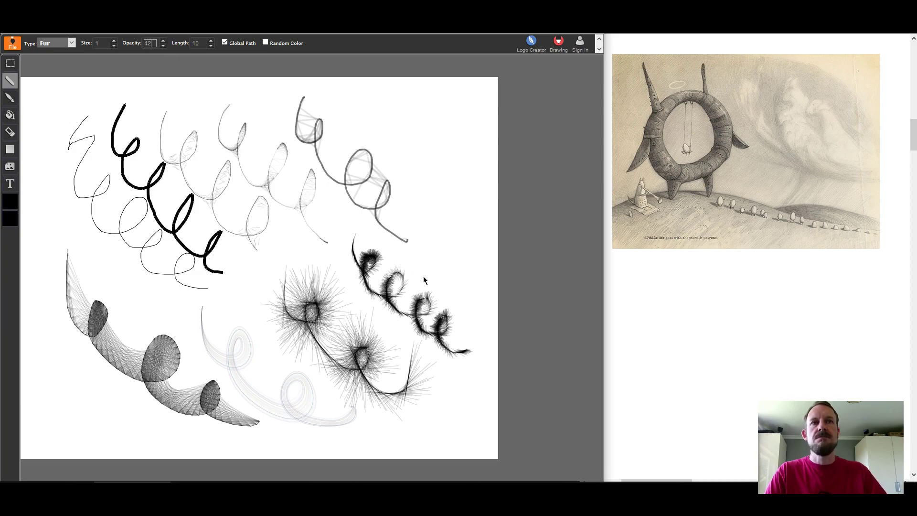
left_click_drag(388, 243, 384, 259)
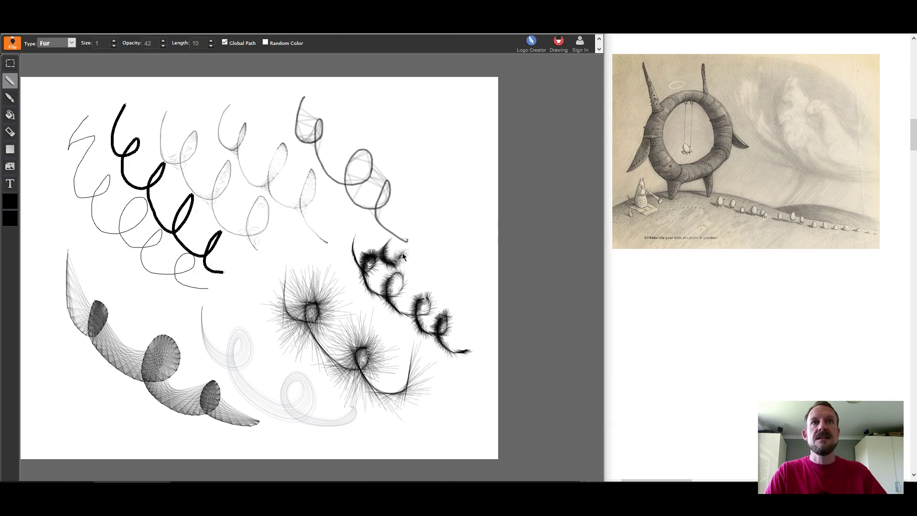
At opacity 15, add faint fur strands around the Web loop and the spiral
left_click(163, 46)
left_click(162, 46)
mouse_move(336, 104)
left_mouse_down()
mouse_move(316, 129)
mouse_move(331, 150)
left_mouse_up()
left_click_drag(366, 178, 375, 183)
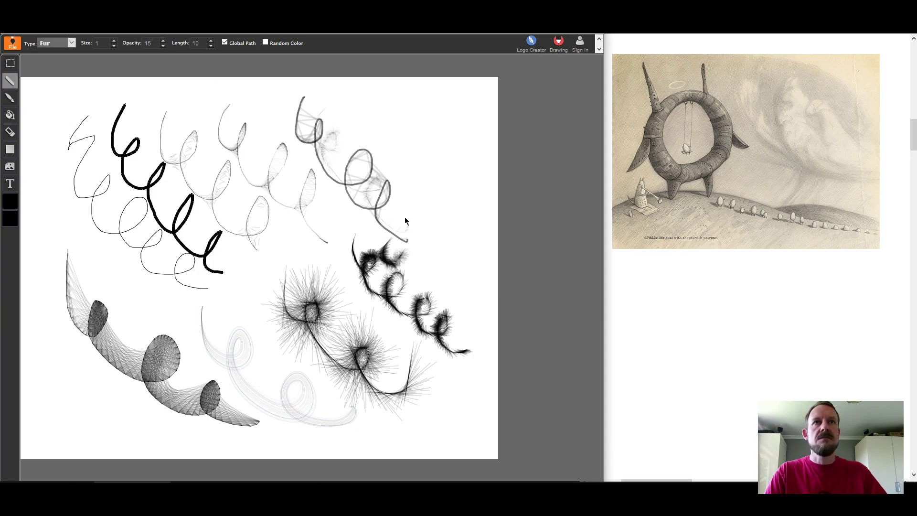
mouse_move(430, 293)
left_mouse_down()
mouse_move(433, 319)
mouse_move(443, 301)
mouse_move(461, 352)
left_mouse_up()
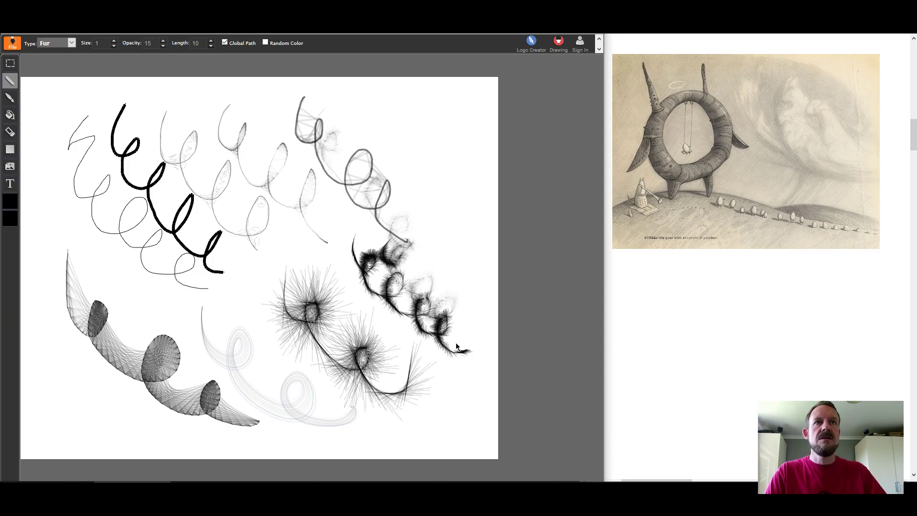
left_click_drag(435, 388, 389, 394)
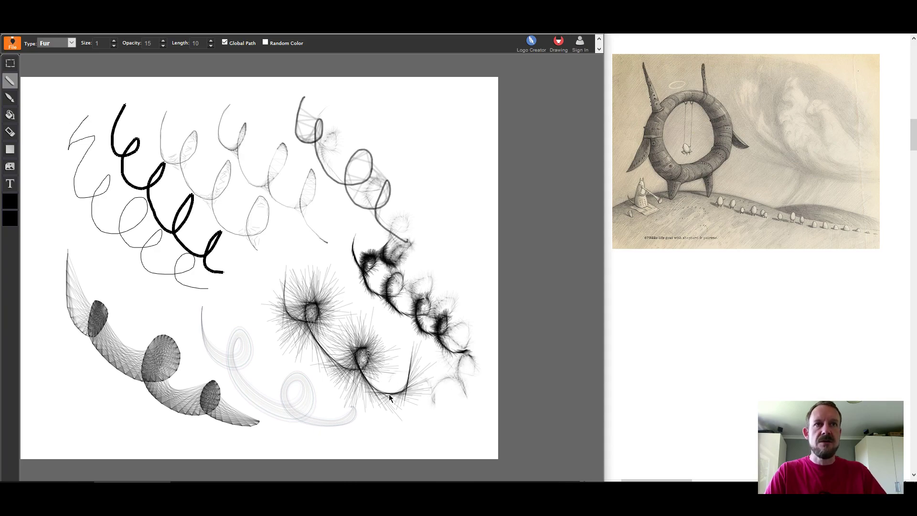
Switch the fur colour to magenta at opacity 10 and paint over the dark Trail circle
left_click(13, 206)
left_click_drag(52, 216, 113, 213)
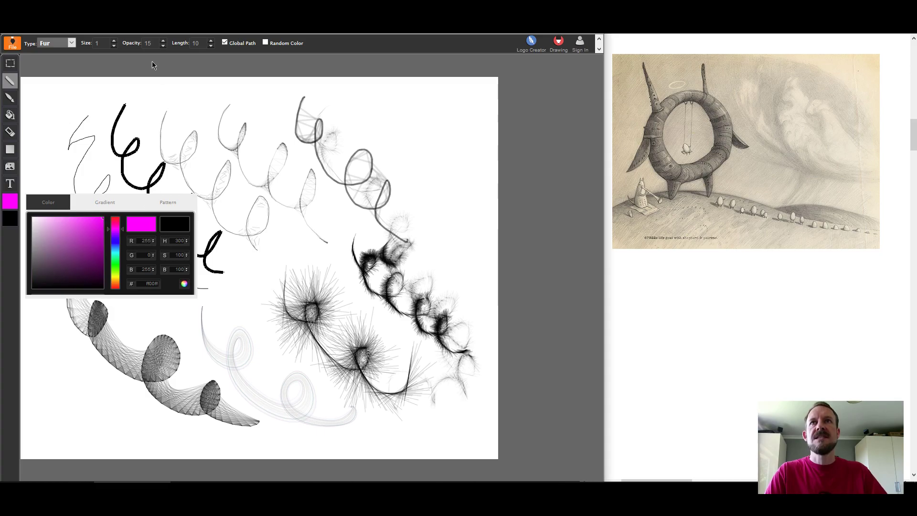
double_click(146, 43)
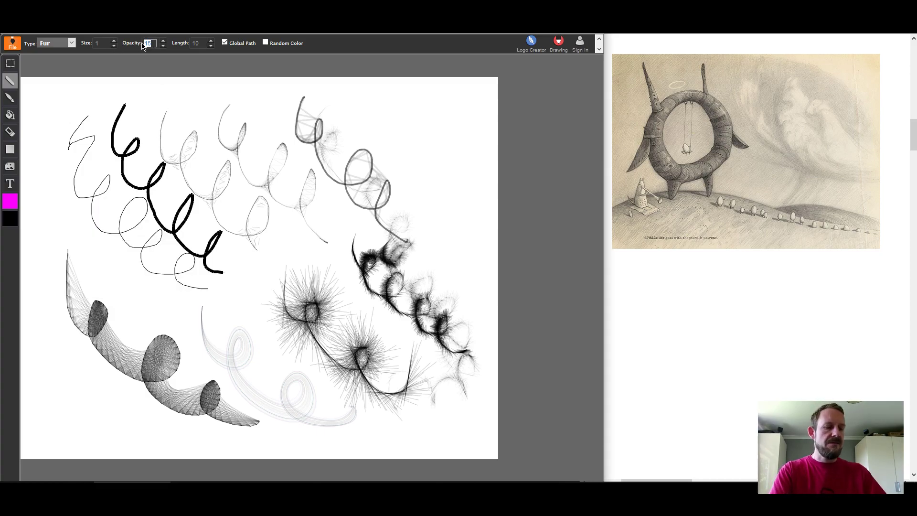
type("100")
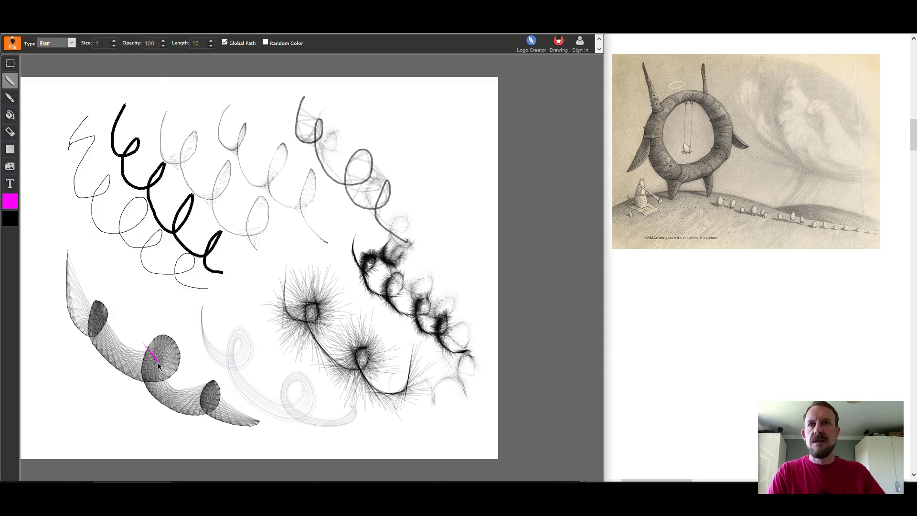
left_click_drag(152, 347, 166, 356)
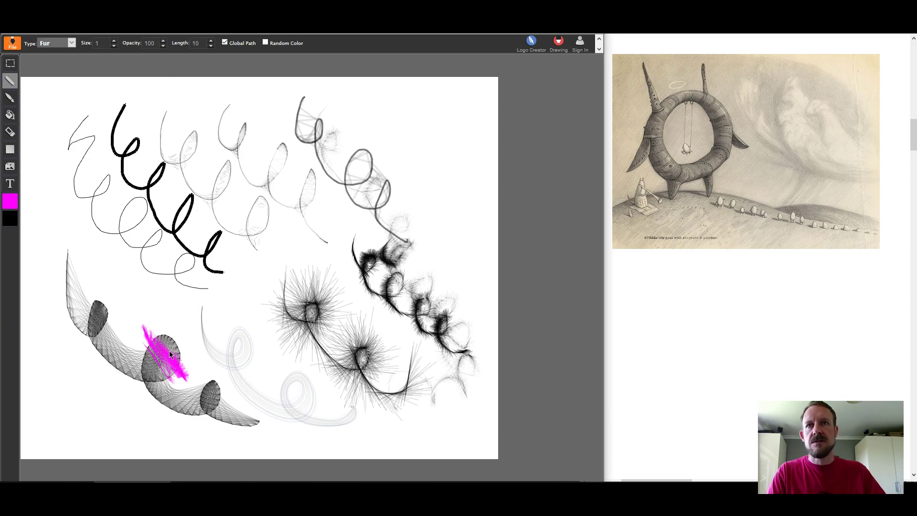
Set opacity to 15 and add faint magenta fur over the lower-left swirls
left_click(149, 43)
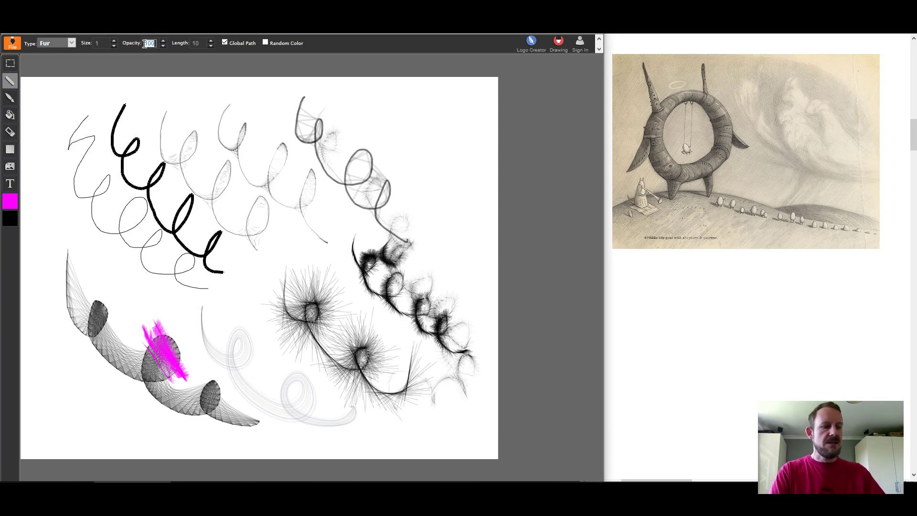
type("152")
key("BackSpace")
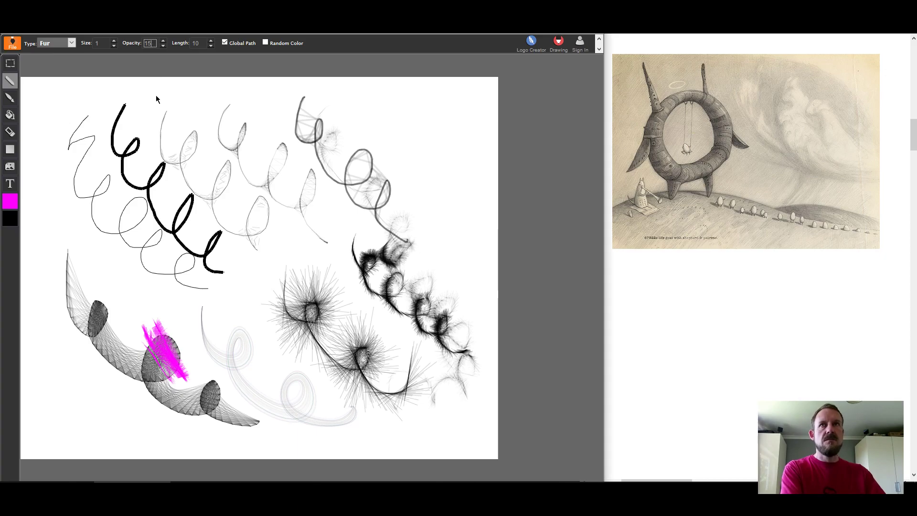
mouse_move(88, 288)
left_mouse_down()
mouse_move(68, 343)
mouse_move(118, 288)
mouse_move(88, 361)
mouse_move(110, 329)
mouse_move(97, 318)
mouse_move(110, 358)
mouse_move(128, 357)
left_mouse_up()
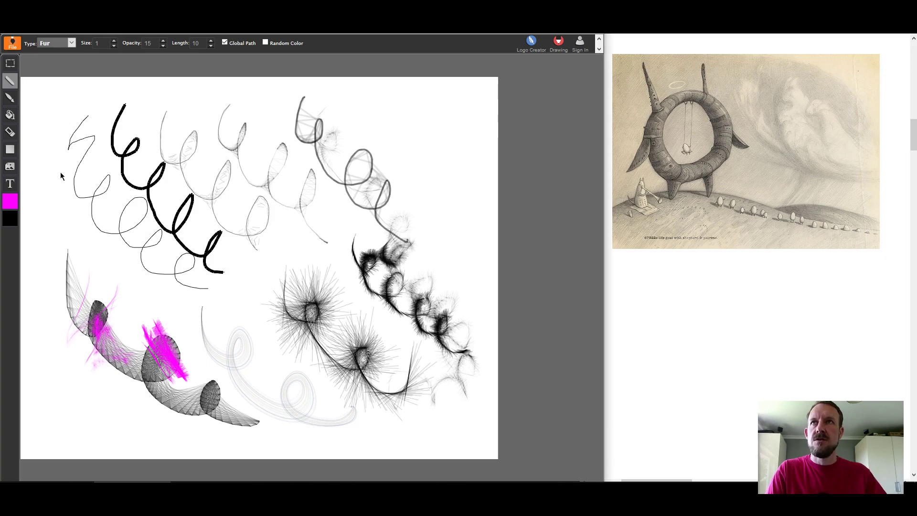
left_click(14, 48)
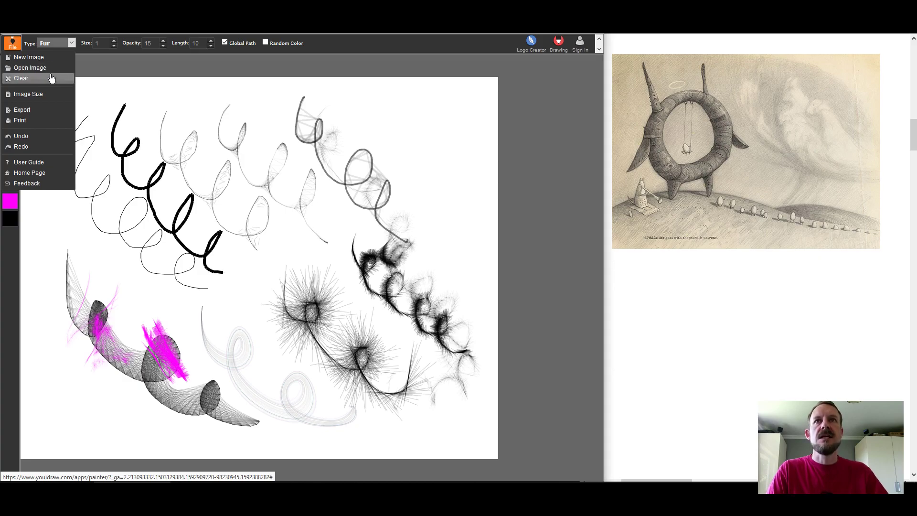
Clear the canvas, choose the Brush tool and set the paint colour to black
left_click(52, 79)
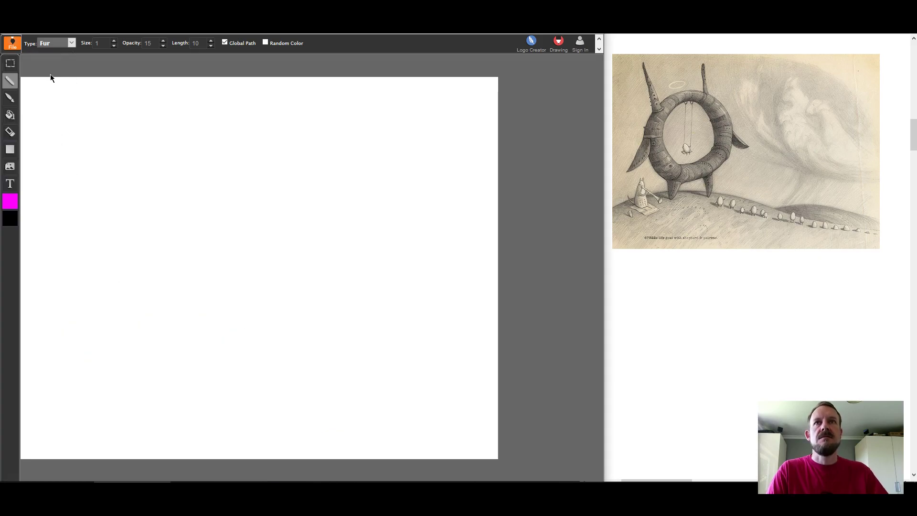
left_click(10, 99)
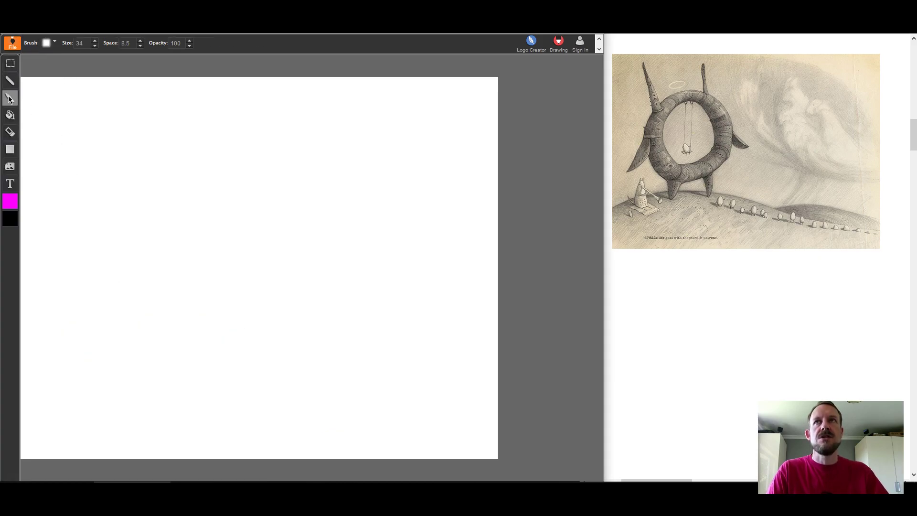
left_click(55, 43)
left_click(15, 202)
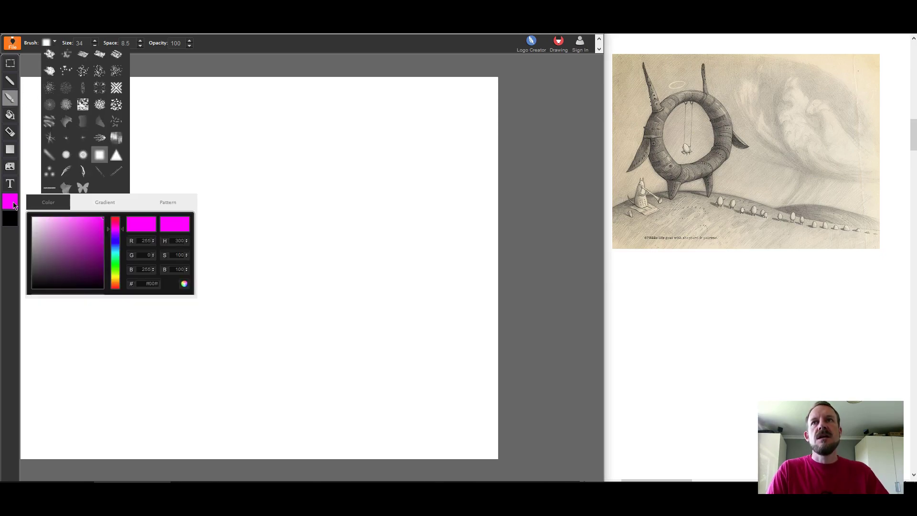
mouse_move(45, 223)
left_mouse_down()
mouse_move(33, 218)
mouse_move(29, 307)
left_mouse_up()
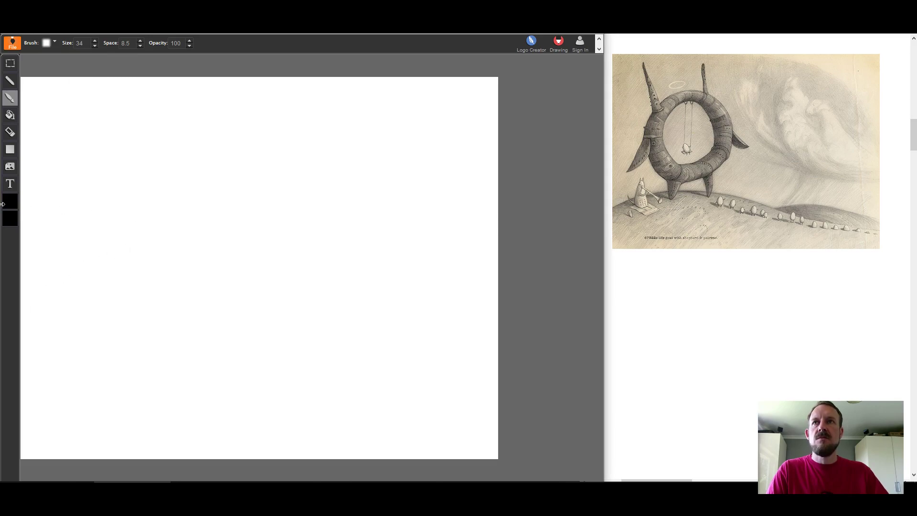
Try several brush shapes, then paint a dark fuzzy column near the top with a fuzzy round brush
left_click(56, 44)
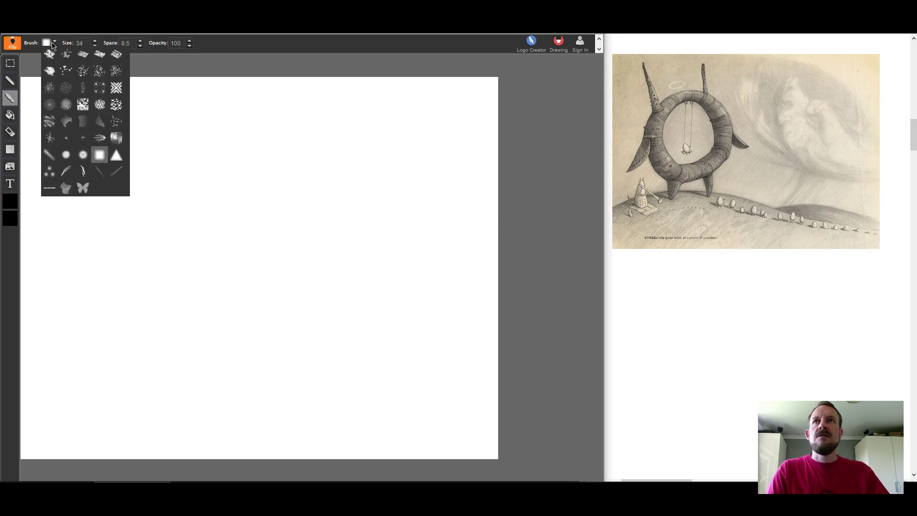
left_click(55, 58)
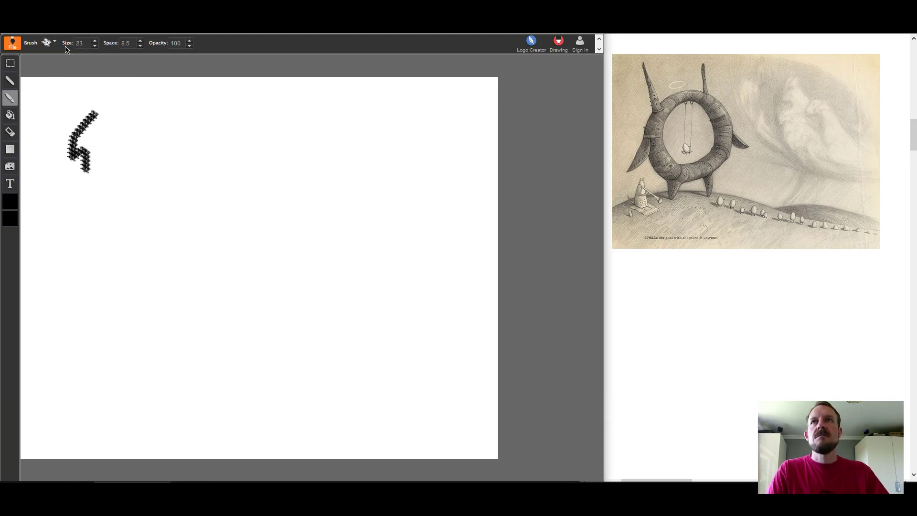
left_click(53, 45)
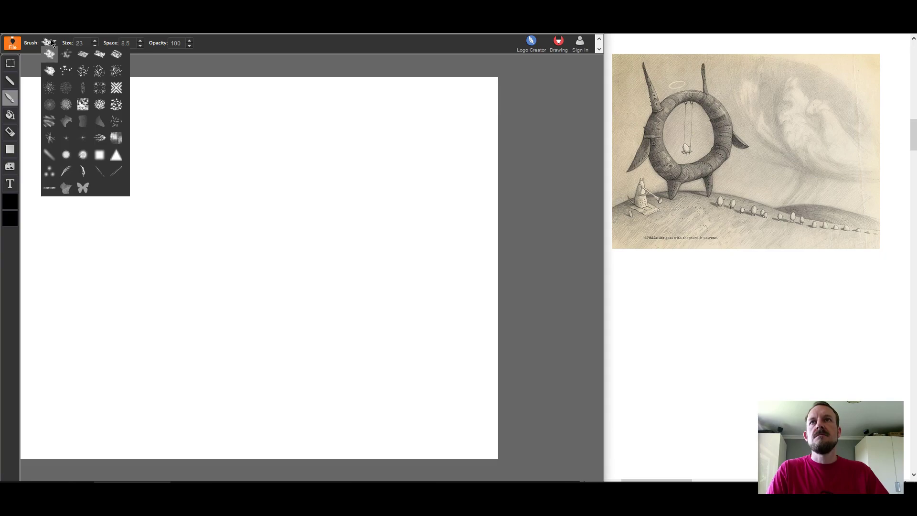
left_click(82, 68)
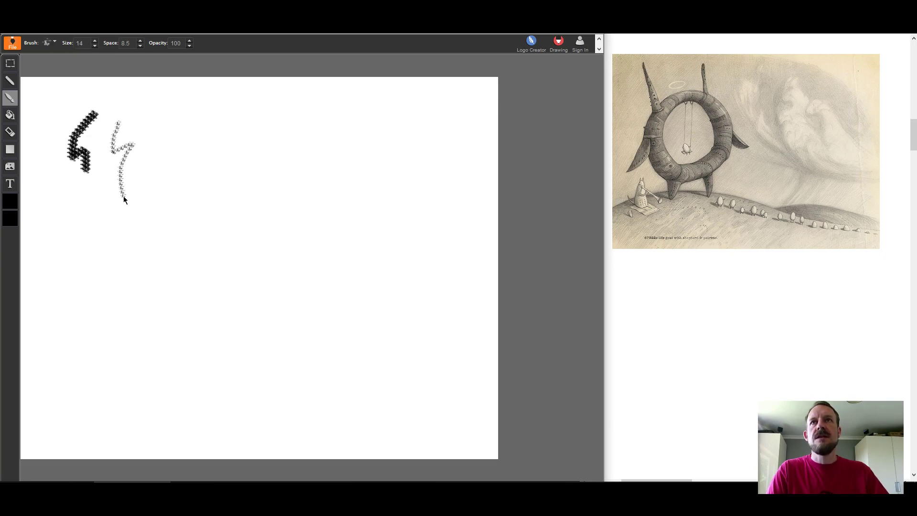
left_click(51, 43)
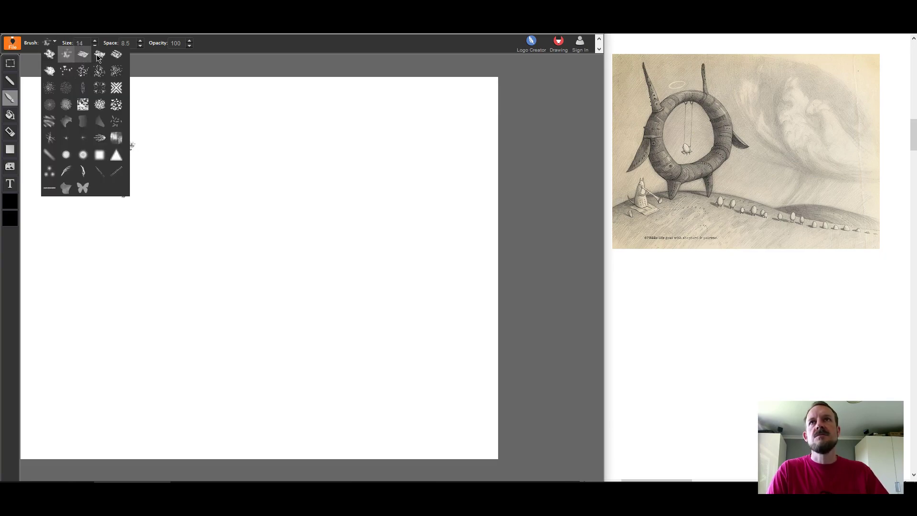
left_click(73, 104)
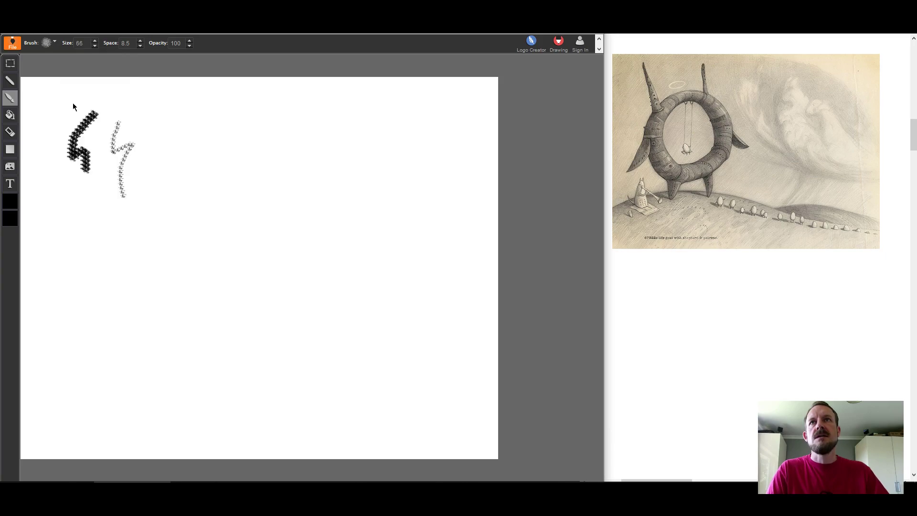
left_click_drag(162, 135, 171, 160)
left_click_drag(175, 191, 184, 249)
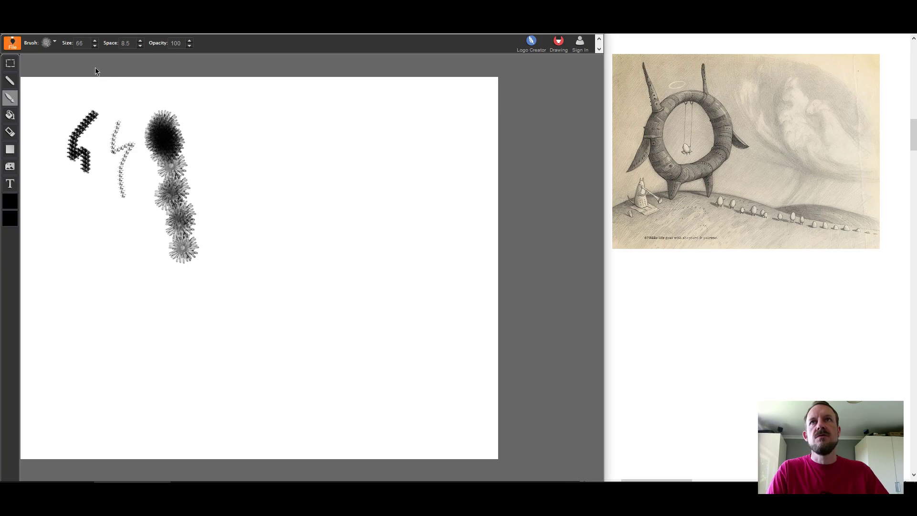
Paint a black Y-shaped blob at the left with a soft round brush
left_click(50, 45)
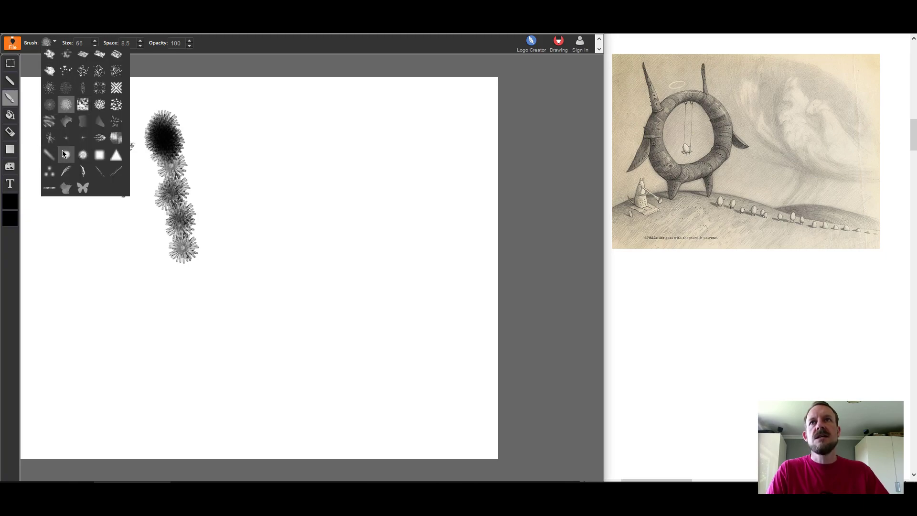
left_click(83, 154)
left_click_drag(98, 243, 103, 265)
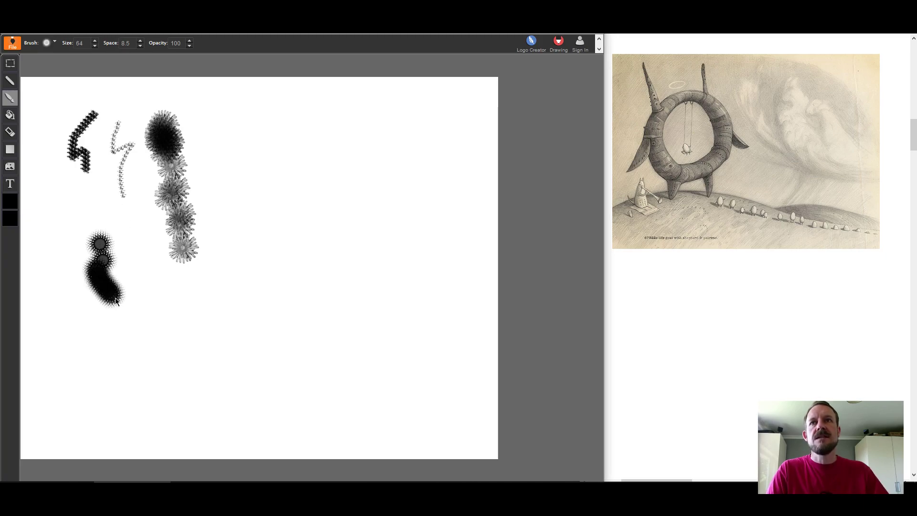
mouse_move(115, 297)
left_mouse_down()
mouse_move(104, 258)
mouse_move(124, 254)
mouse_move(102, 232)
mouse_move(131, 258)
mouse_move(91, 255)
mouse_move(72, 243)
mouse_move(71, 212)
left_mouse_up()
Paint a feather-brush stroke near the top centre
left_click(51, 44)
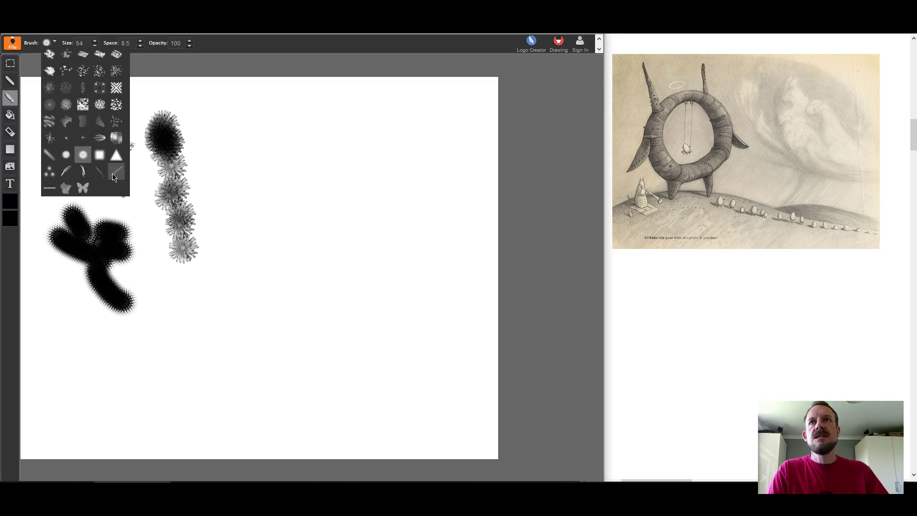
left_click(100, 139)
left_click_drag(242, 114, 294, 137)
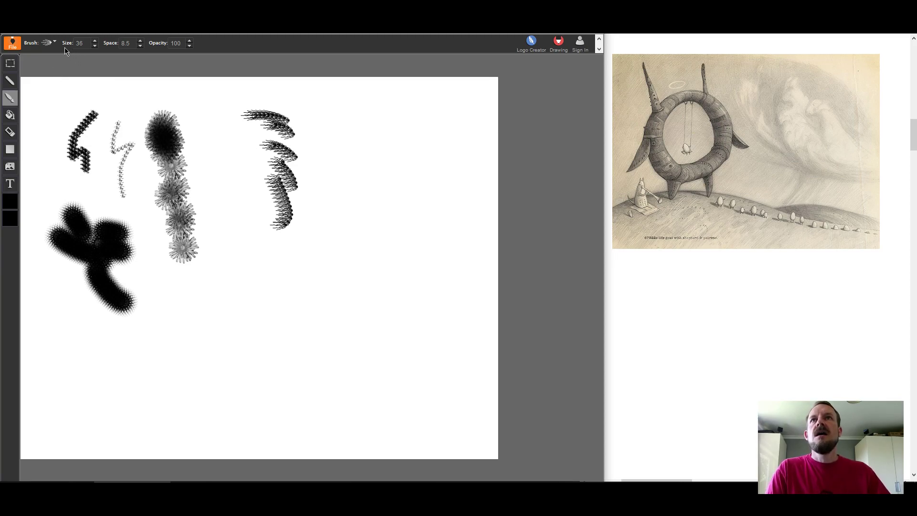
Set brush spacing to 1.5 and paint a dense black wavy stroke at the top right
left_click(140, 46)
left_click(140, 46)
left_click(140, 41)
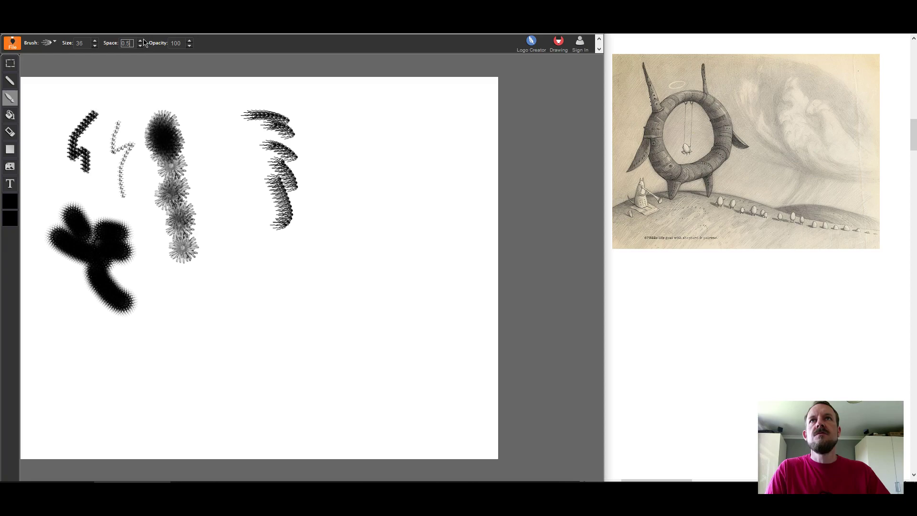
left_click_drag(308, 110, 334, 139)
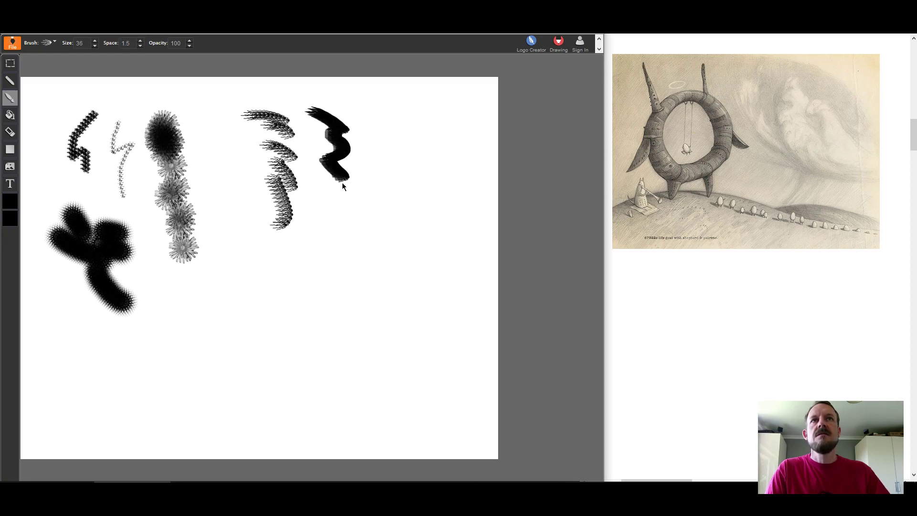
left_click_drag(342, 182, 350, 189)
Widen spacing to 37.5 and paint a line of widely spaced feathers
left_click(140, 41)
left_click(140, 40)
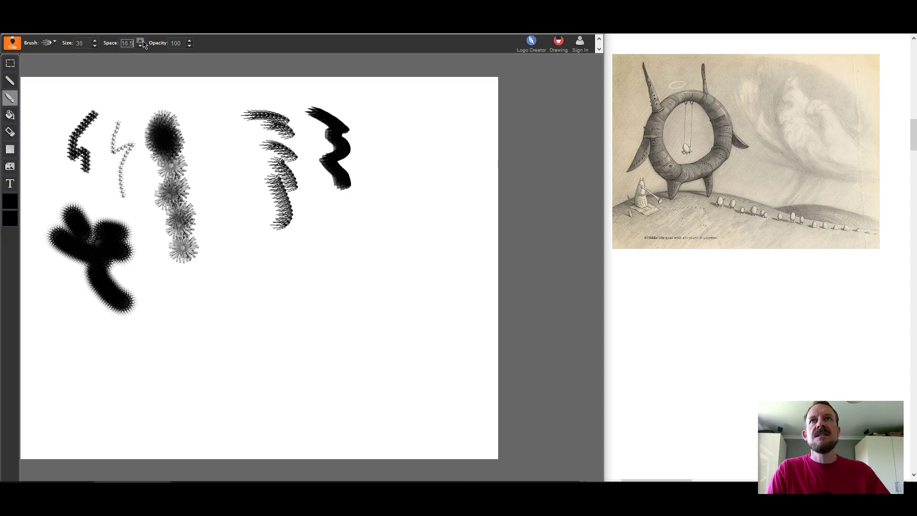
left_click_drag(347, 113, 353, 121)
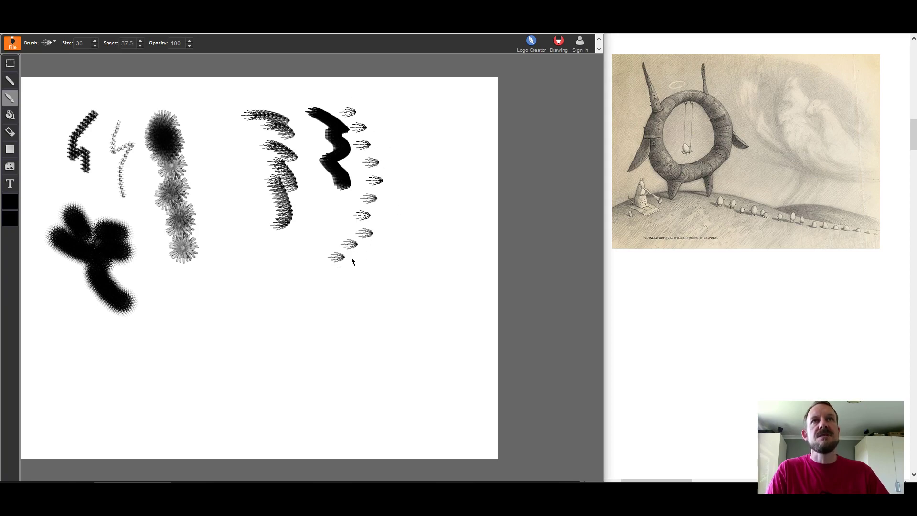
Set spacing to 19.5 and paint a vertical feathery stroke on the right
left_click(140, 46)
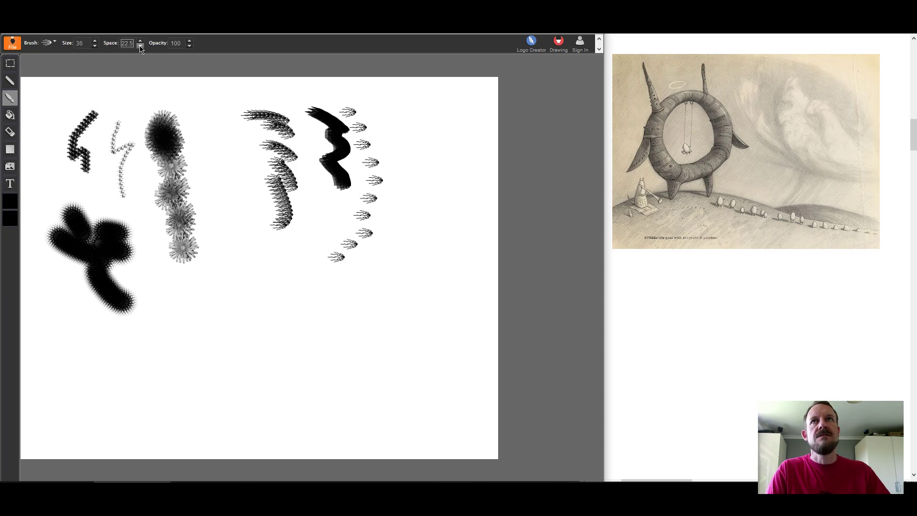
left_click(141, 46)
left_click_drag(388, 108, 409, 166)
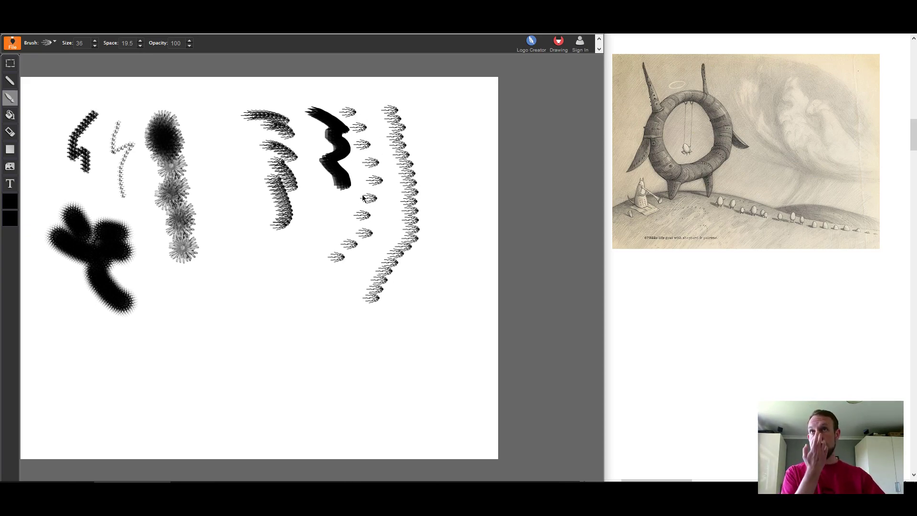
Browse the line types and brush shapes, then clear the canvas
left_click(9, 80)
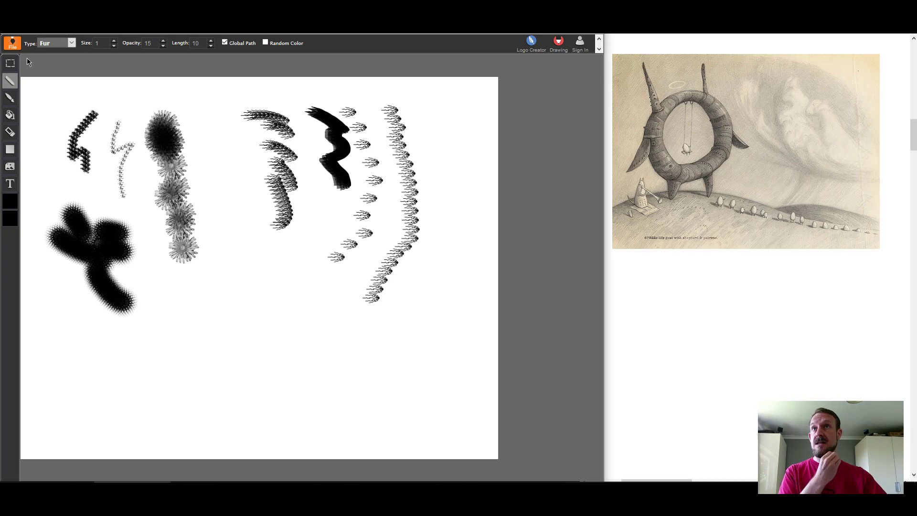
left_click(70, 43)
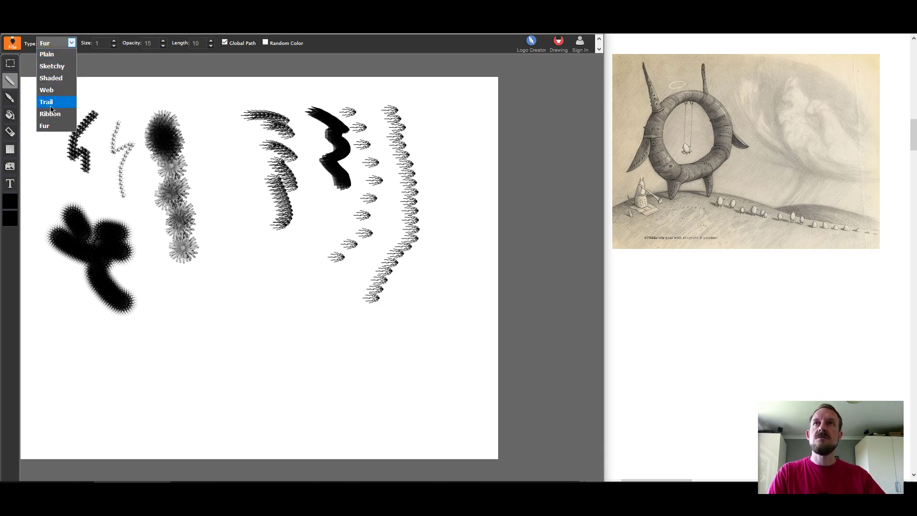
left_click(10, 98)
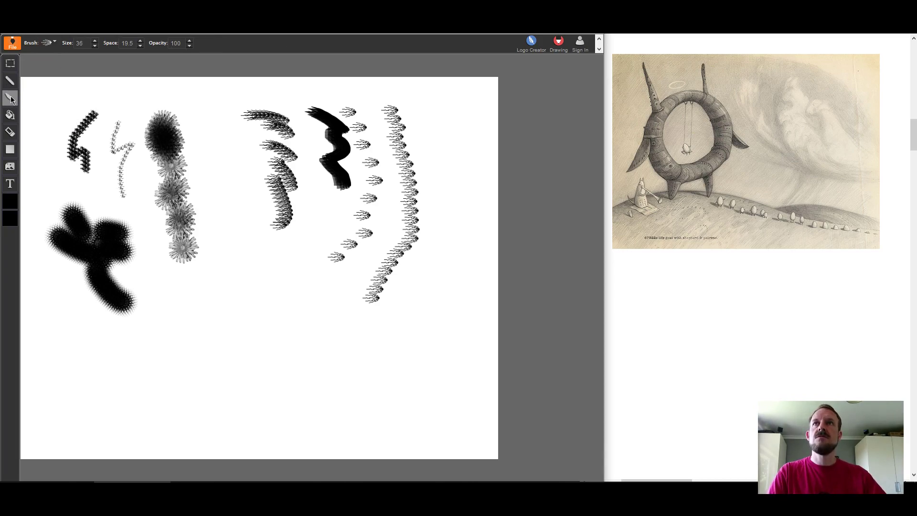
left_click(50, 43)
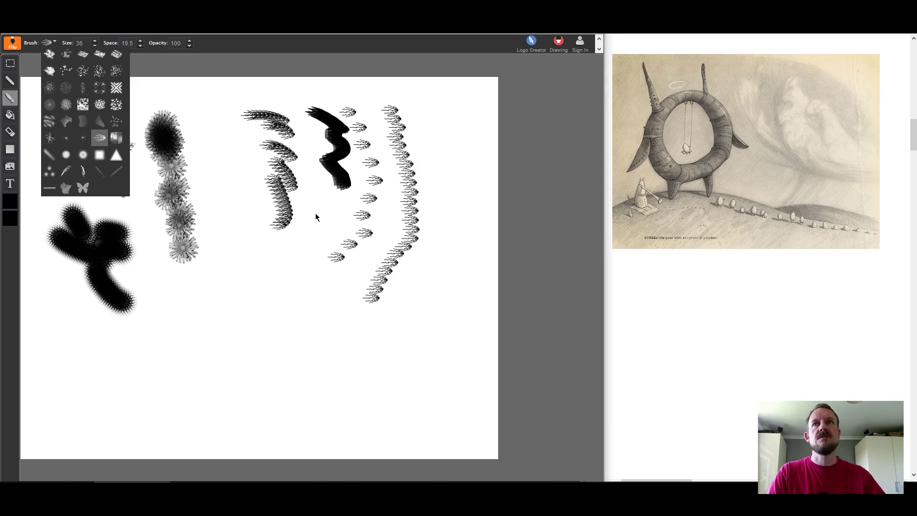
left_click(202, 64)
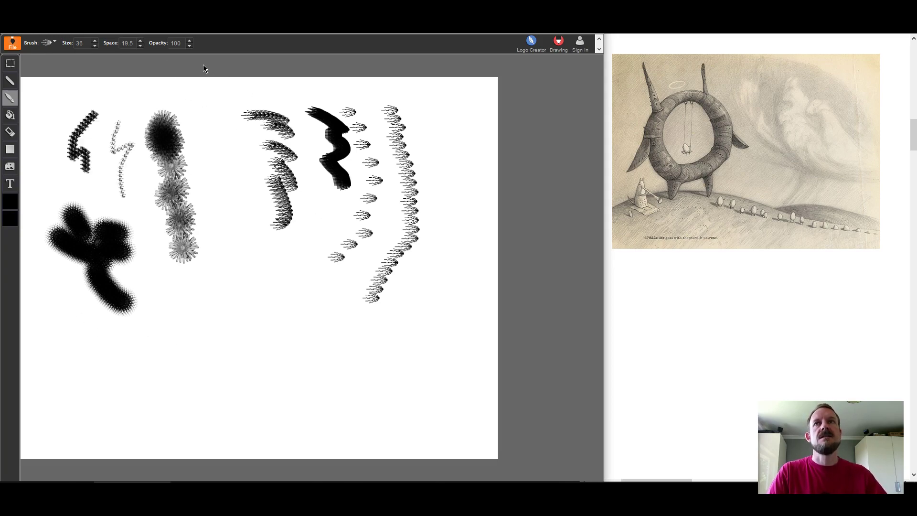
left_click(12, 44)
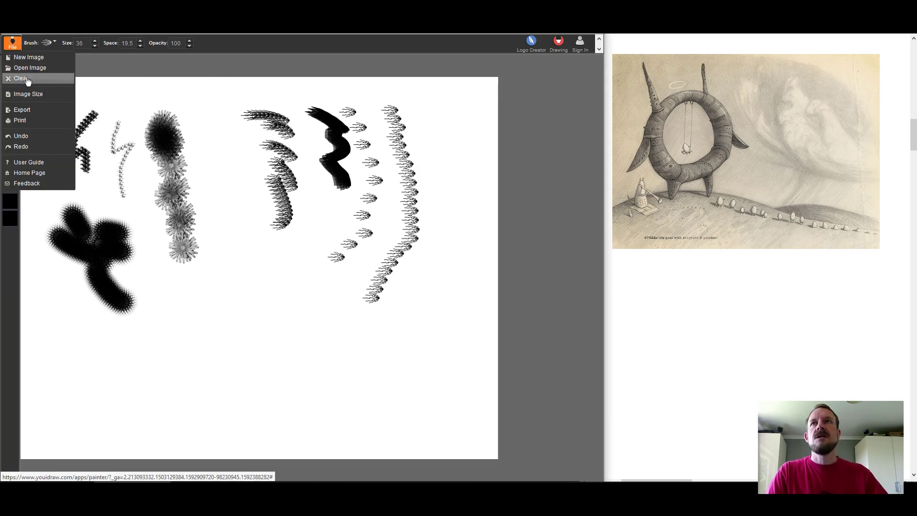
left_click(27, 79)
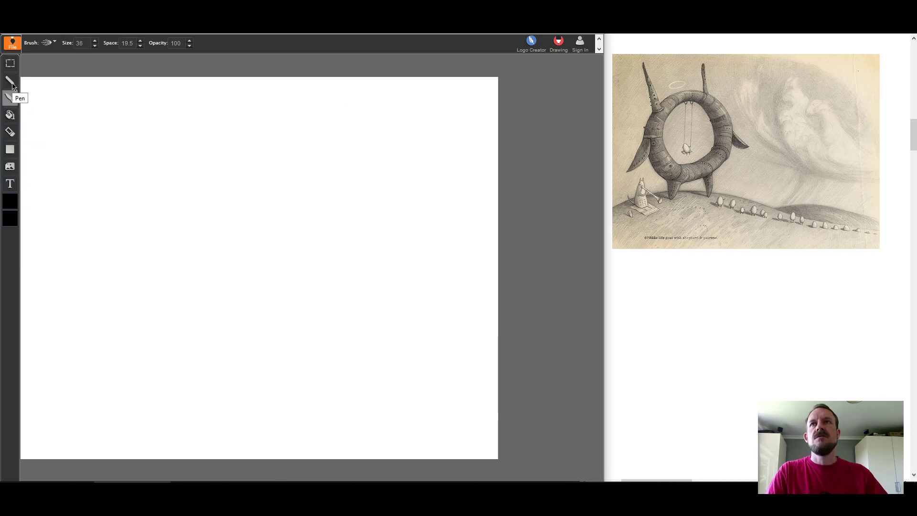
Select the Brush tool with the Plain type at size 10
left_click(12, 82)
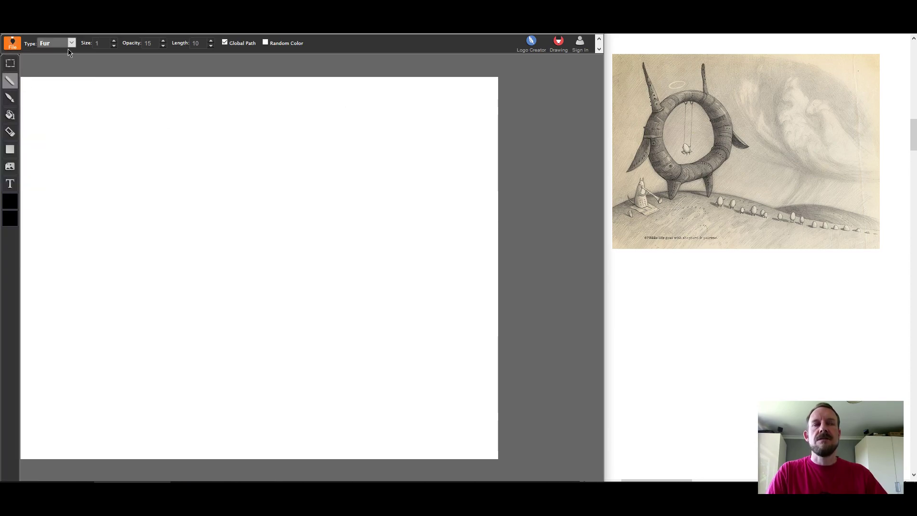
left_click(70, 43)
left_click(67, 51)
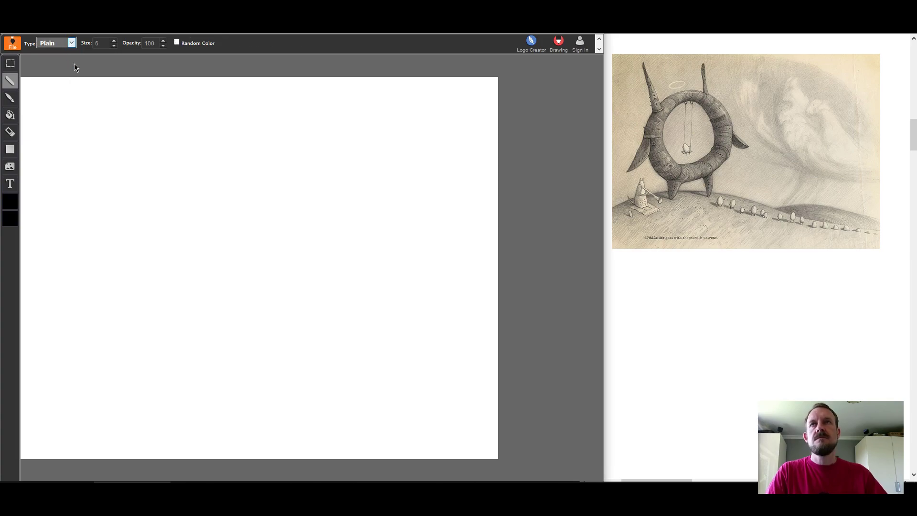
left_click(114, 41)
left_click(113, 41)
left_click(114, 42)
left_click(114, 41)
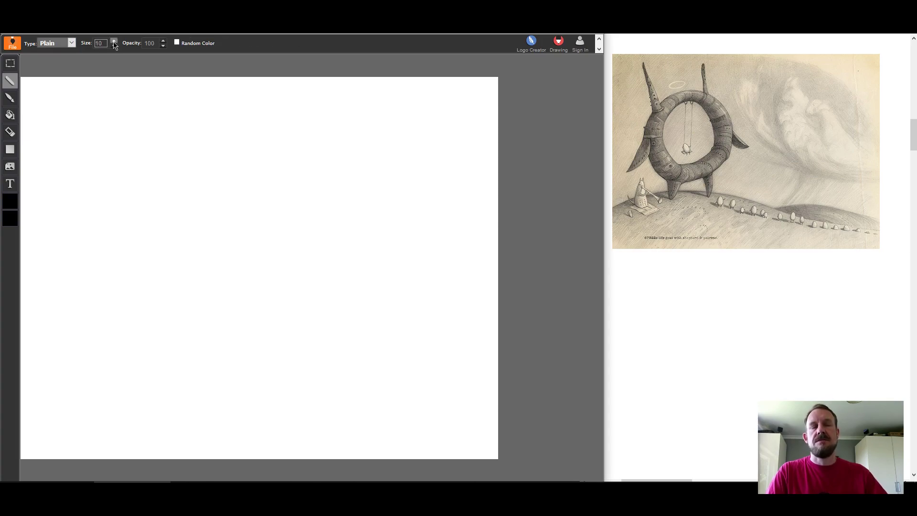
Pick magenta and draw a test stroke near the top-left
left_click(13, 203)
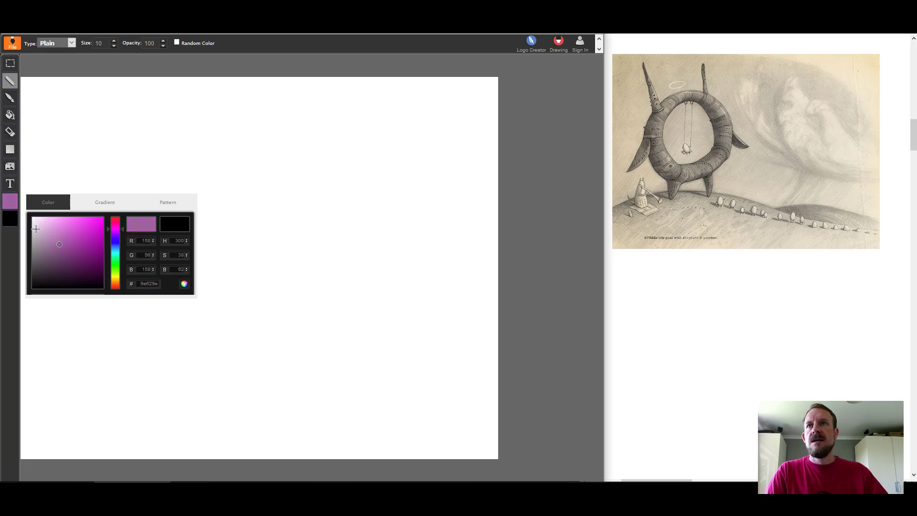
left_click_drag(59, 244, 103, 217)
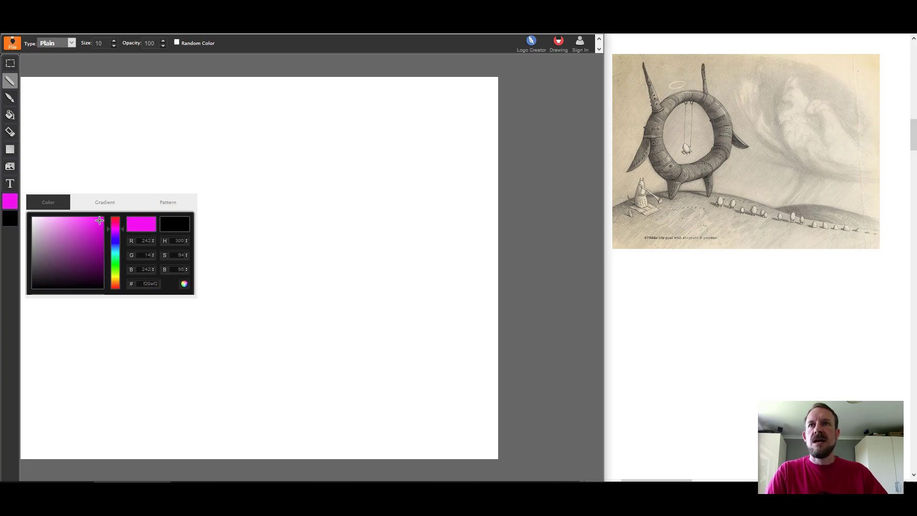
left_click(71, 118)
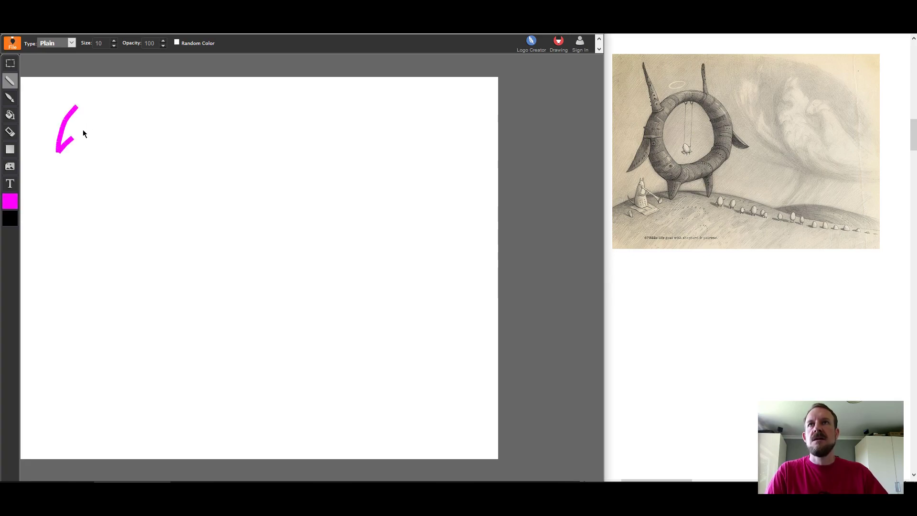
left_click_drag(83, 134, 86, 146)
Switch to bright cyan and draw a test stroke below the magenta one
left_click(10, 201)
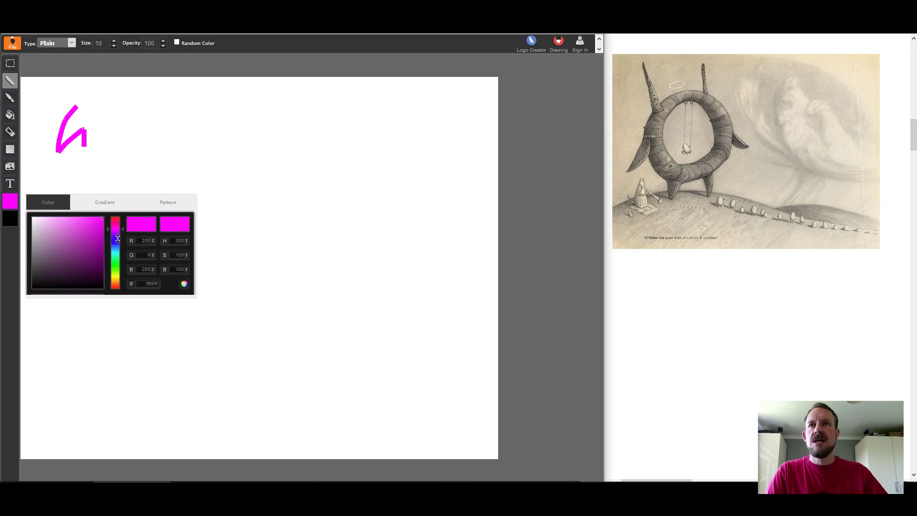
left_click_drag(118, 238, 118, 253)
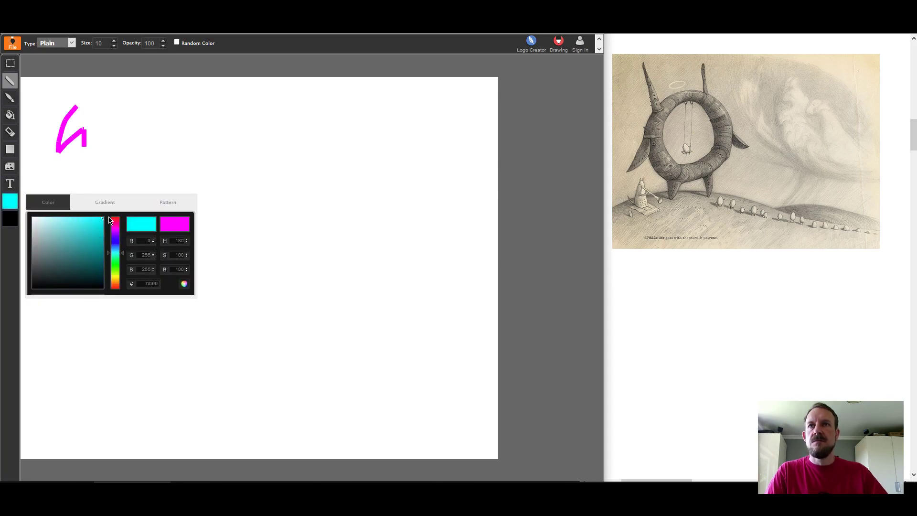
mouse_move(102, 220)
left_mouse_down()
mouse_move(44, 272)
mouse_move(102, 219)
left_mouse_up()
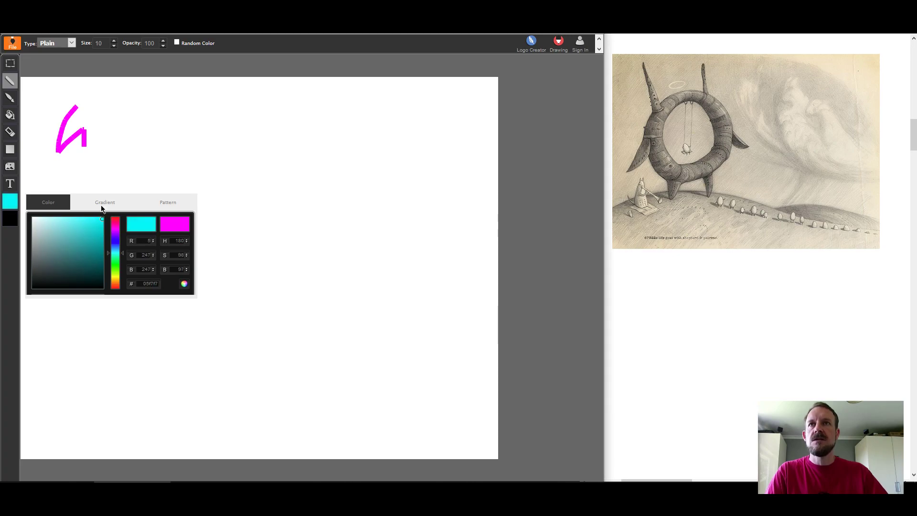
left_click_drag(105, 144, 94, 165)
Switch to dark red and draw a test stroke above the cyan one
left_click(9, 203)
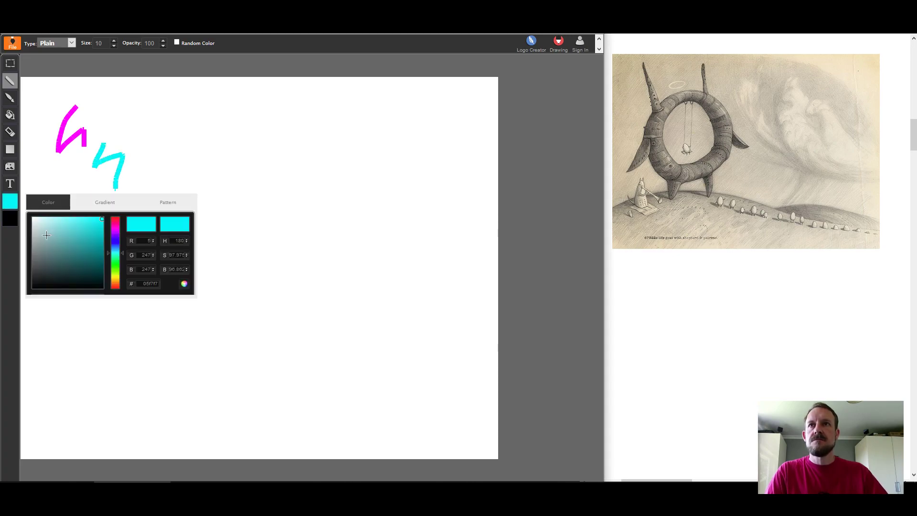
left_click_drag(116, 271, 117, 286)
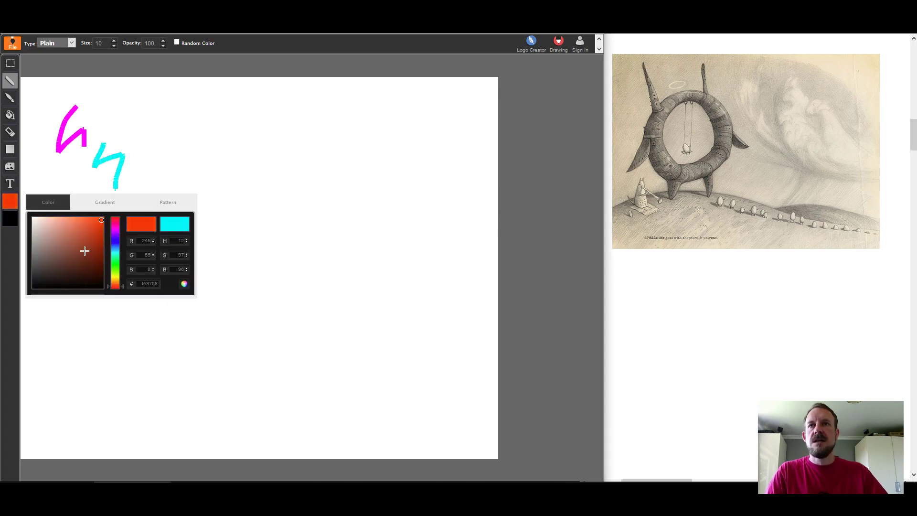
mouse_move(84, 247)
left_mouse_down()
mouse_move(89, 231)
mouse_move(96, 241)
left_mouse_up()
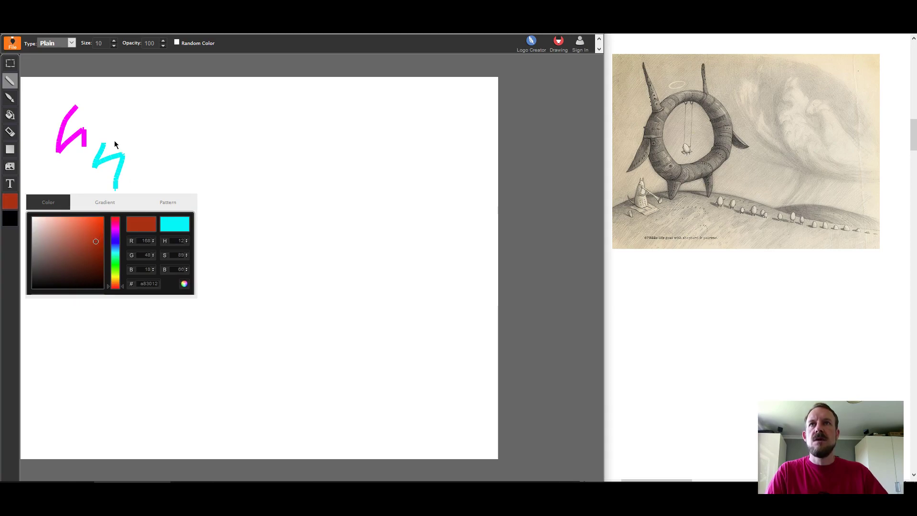
left_click_drag(112, 100, 109, 110)
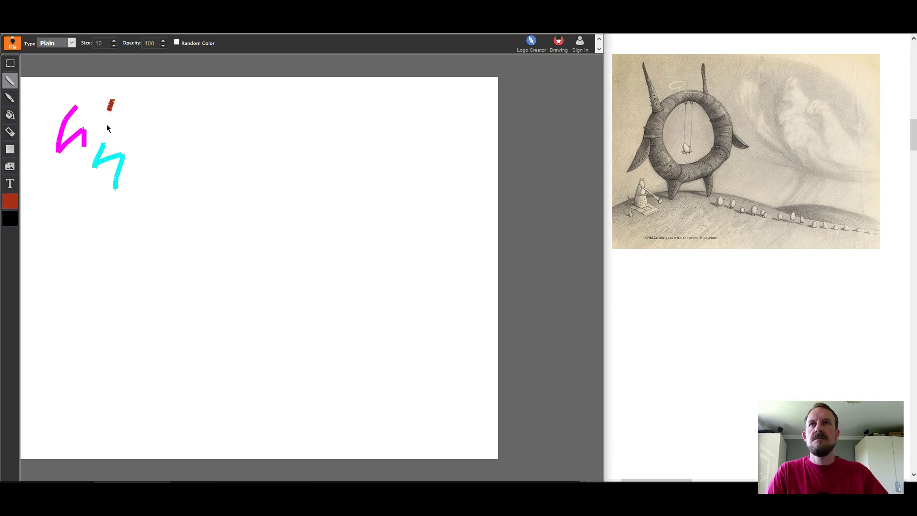
left_click(10, 203)
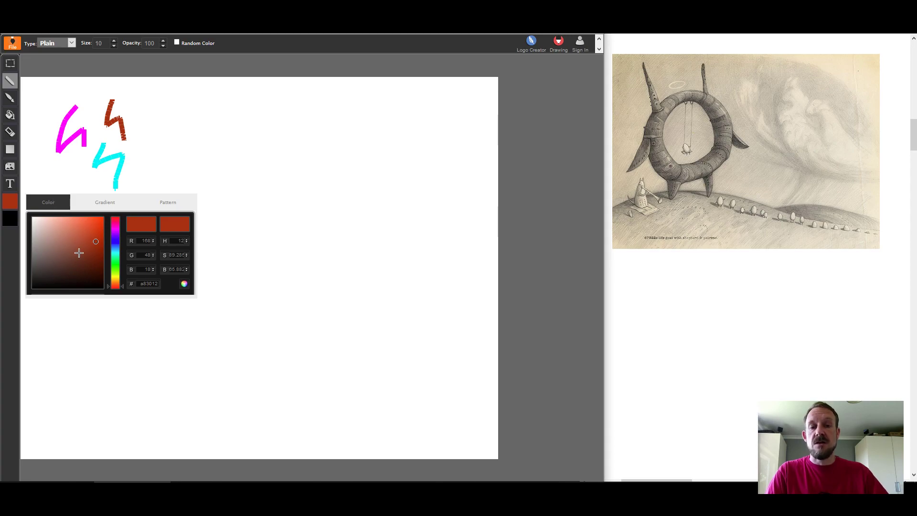
Switch to a light-to-dark grey linear gradient and draw a zigzag right of the others
left_click(114, 202)
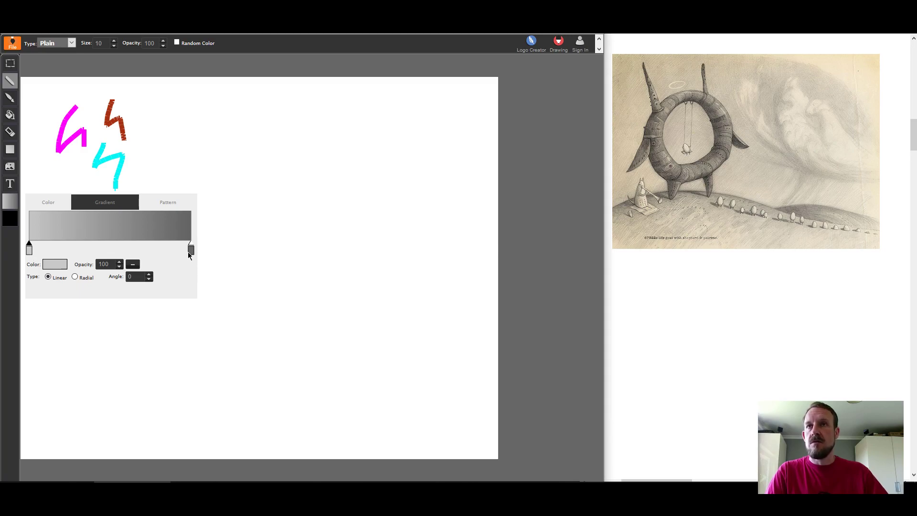
left_click_drag(180, 120, 173, 158)
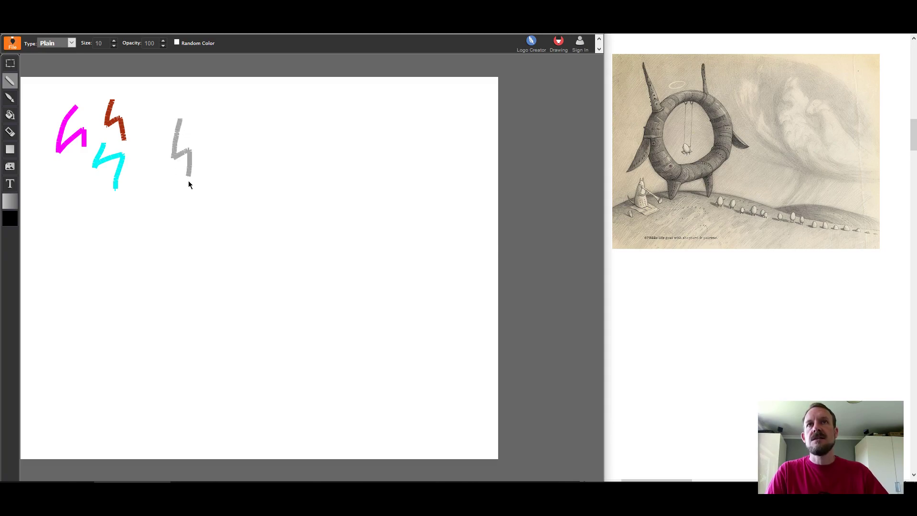
Set the brush gradient's left stop to magenta (ff00ff)
left_click(15, 205)
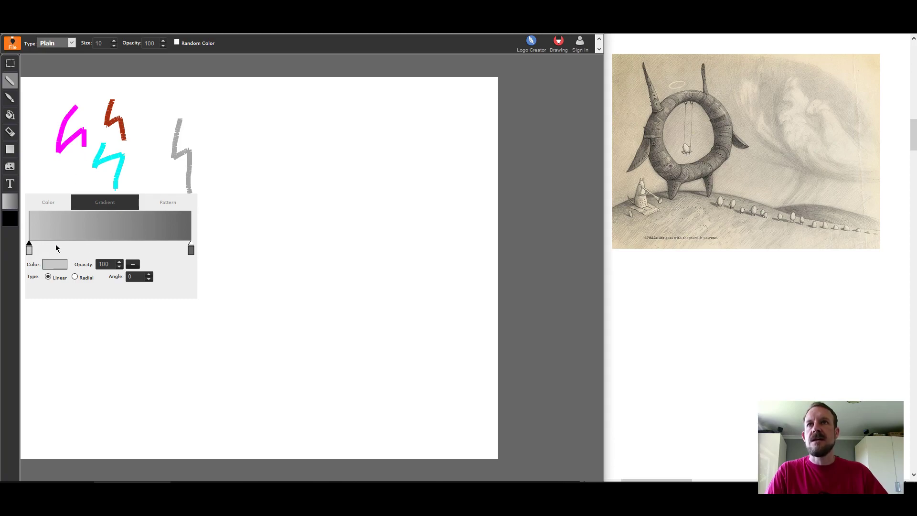
left_click(116, 44)
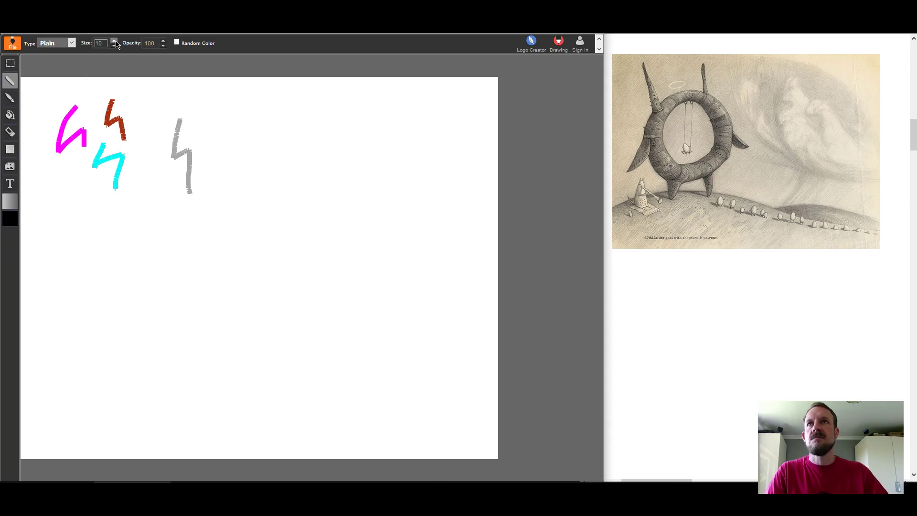
left_click(10, 201)
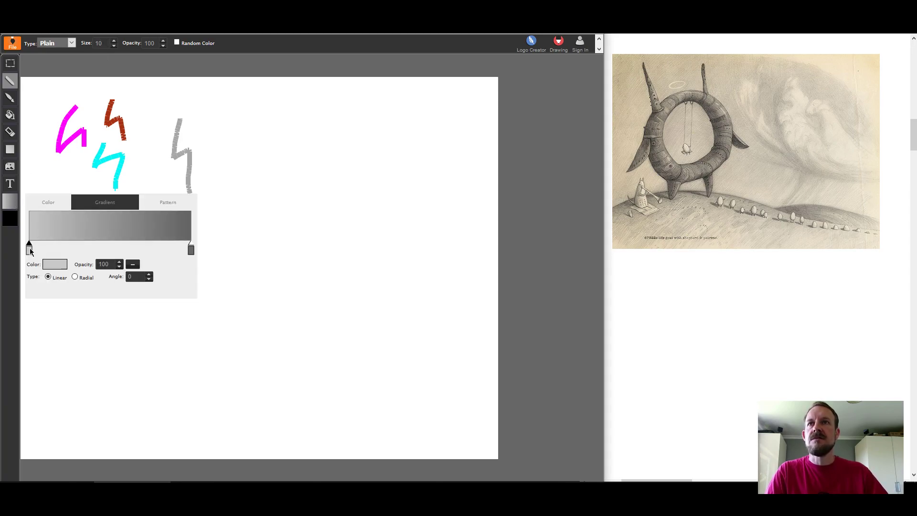
left_click(191, 246)
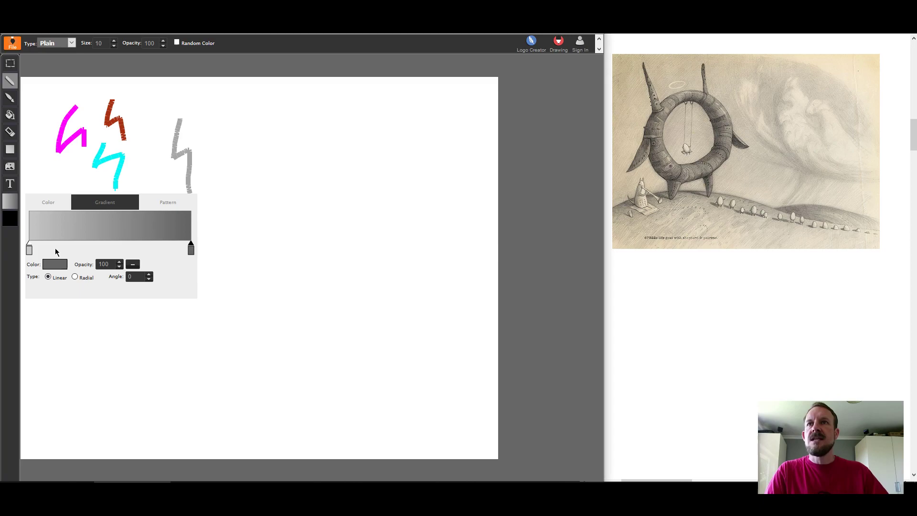
left_click(29, 246)
left_click(191, 249)
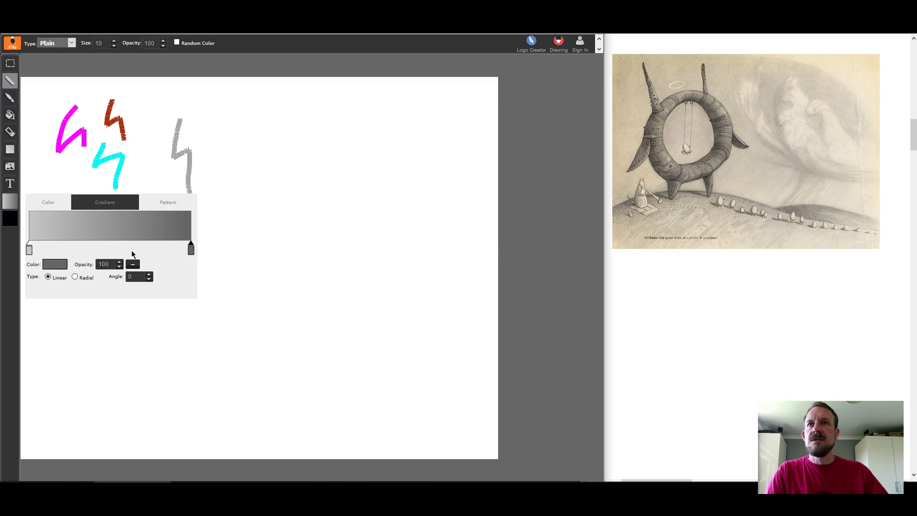
left_click(29, 249)
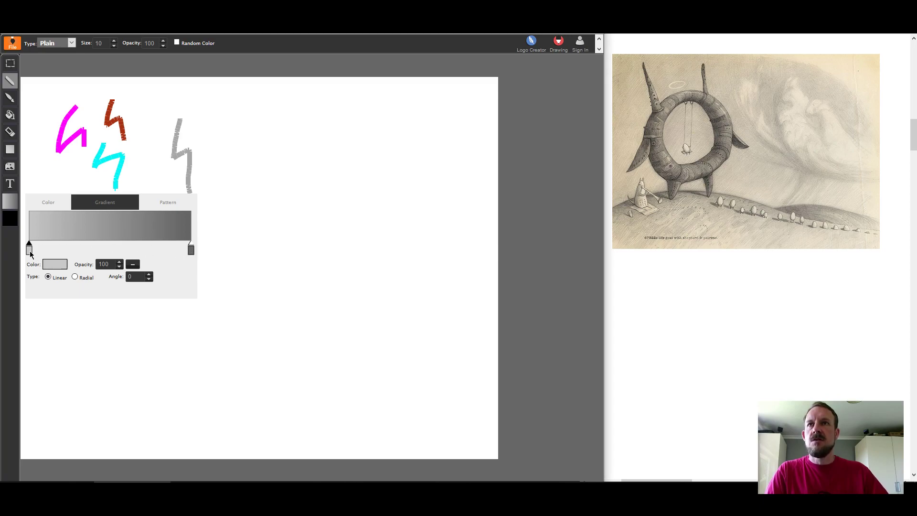
left_click(54, 264)
left_click(273, 201)
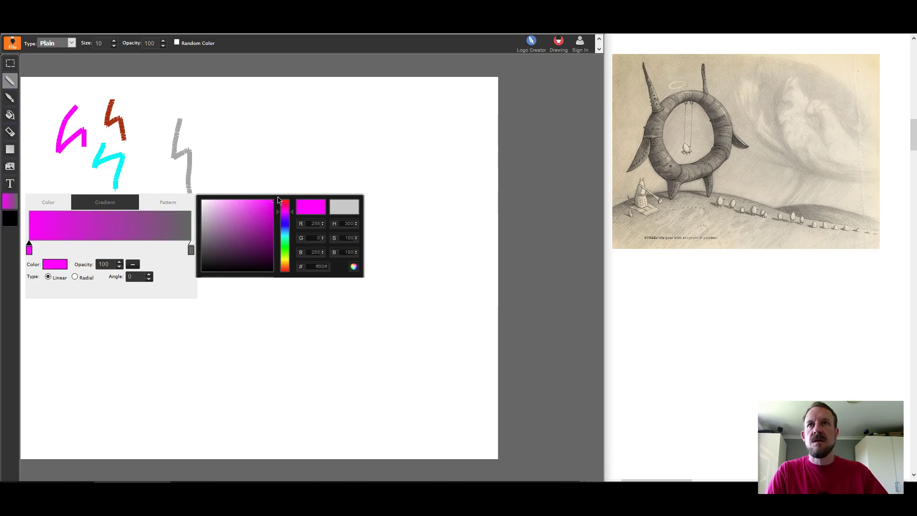
Set the gradient's right stop to yellow (eeff00)
left_click(190, 249)
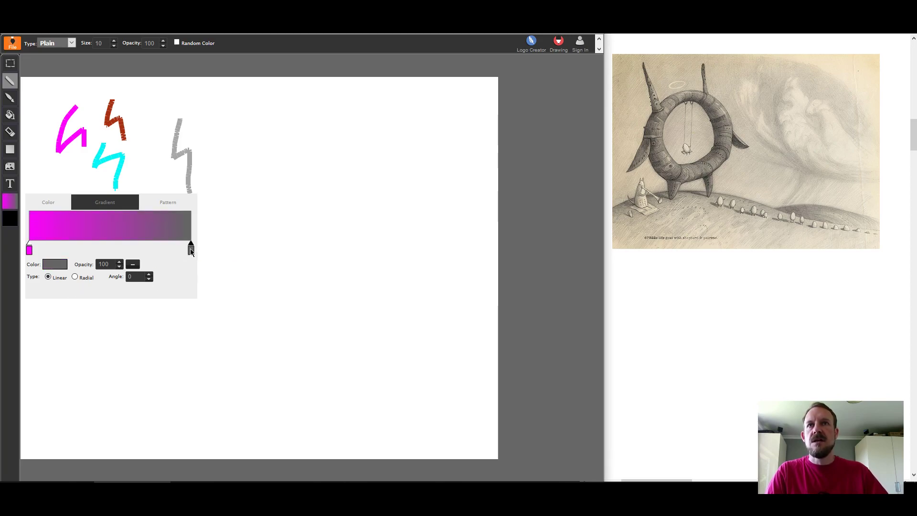
left_click(61, 266)
left_click(285, 261)
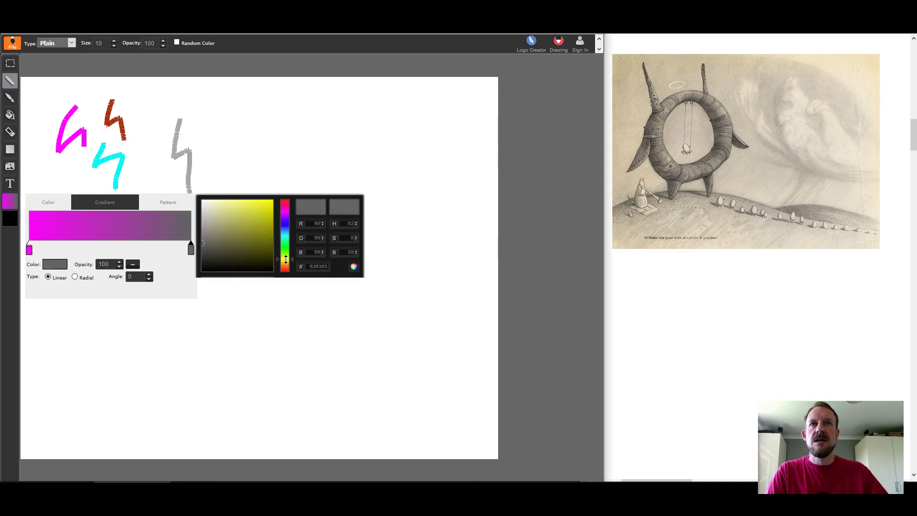
left_click(272, 200)
Drag five long magenta-to-yellow zigzag strokes sprawling across the canvas
left_click(243, 162)
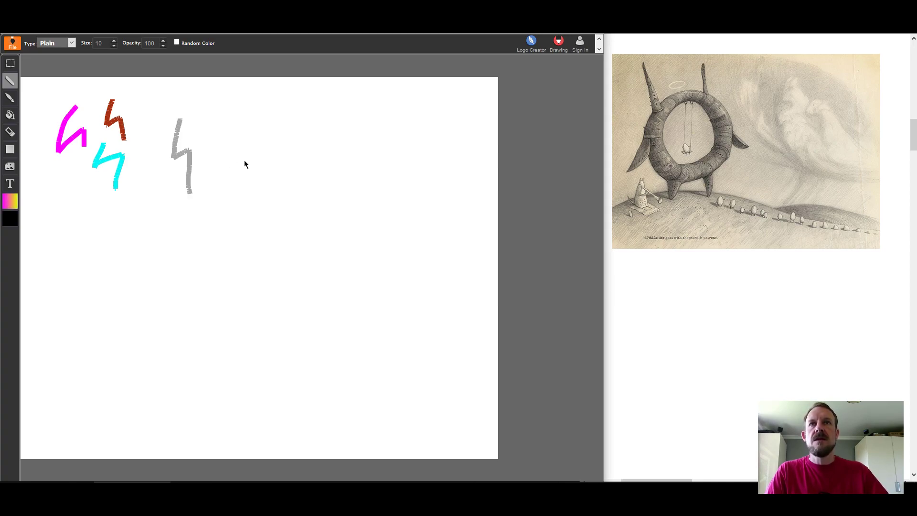
mouse_move(243, 161)
left_mouse_down()
mouse_move(243, 245)
mouse_move(315, 261)
left_mouse_up()
mouse_move(346, 228)
left_mouse_down()
mouse_move(295, 320)
mouse_move(160, 345)
left_mouse_up()
mouse_move(141, 283)
left_mouse_down()
mouse_move(192, 247)
mouse_move(87, 259)
mouse_move(75, 305)
mouse_move(170, 303)
mouse_move(213, 253)
mouse_move(209, 179)
mouse_move(246, 138)
mouse_move(329, 125)
mouse_move(371, 146)
left_mouse_up()
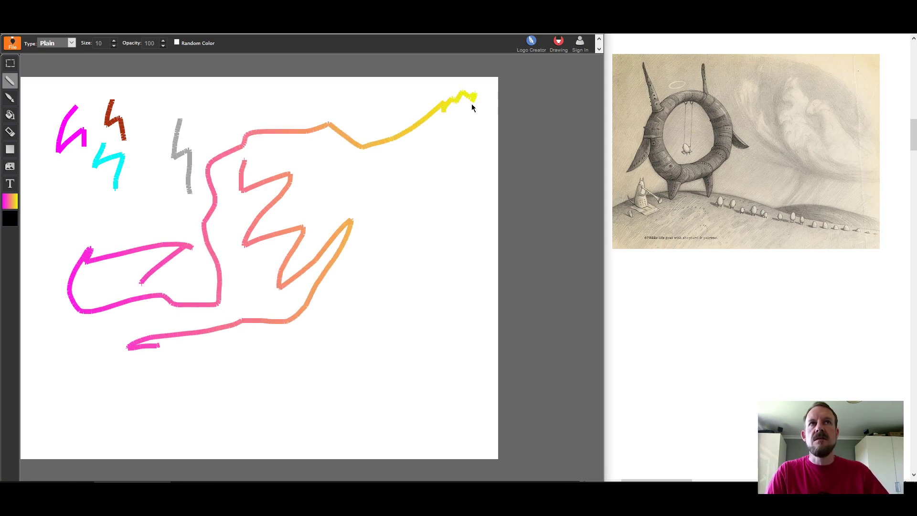
left_click_drag(456, 138, 422, 242)
mouse_move(304, 337)
left_mouse_down()
mouse_move(283, 360)
mouse_move(73, 405)
mouse_move(59, 422)
left_mouse_up()
left_click(7, 205)
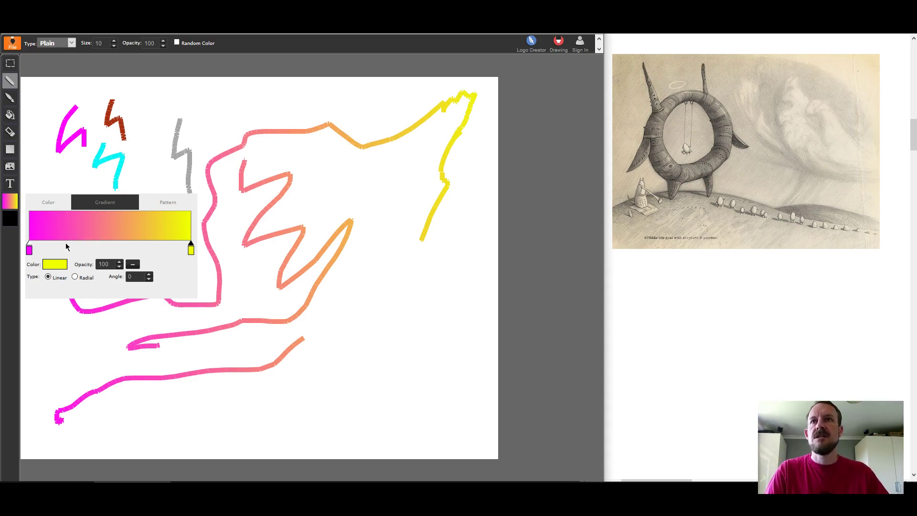
Rework the gradient to yellow–magenta–yellow and draw a dense zigzag across the canvas bottom
left_click_drag(29, 252, 120, 247)
left_click(32, 247)
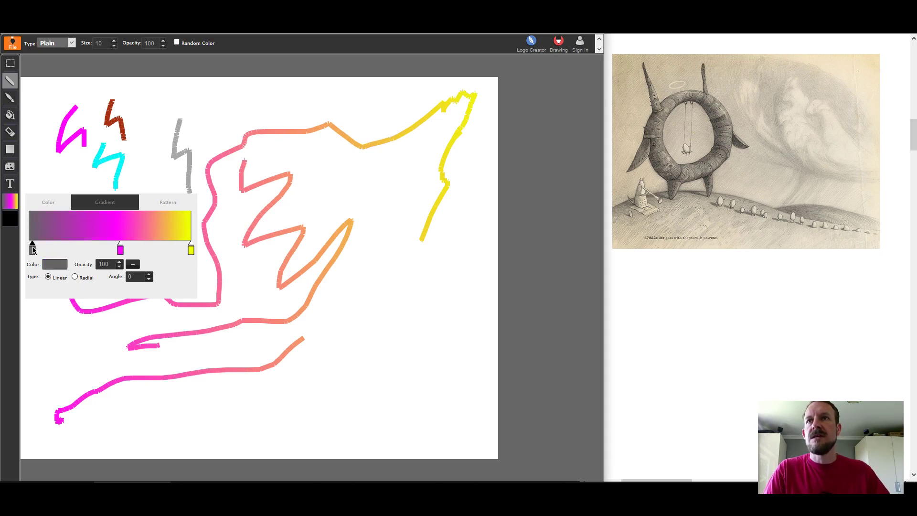
left_click(61, 267)
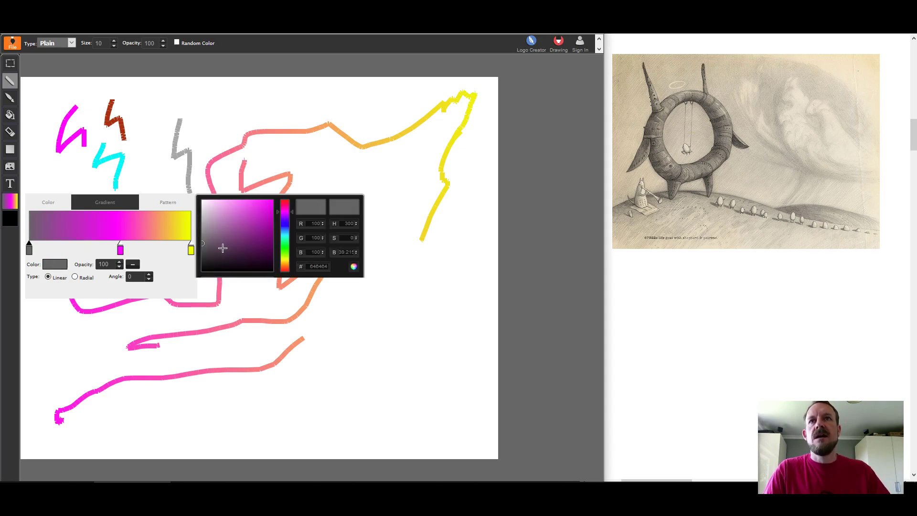
left_click(285, 258)
left_click_drag(218, 242, 279, 198)
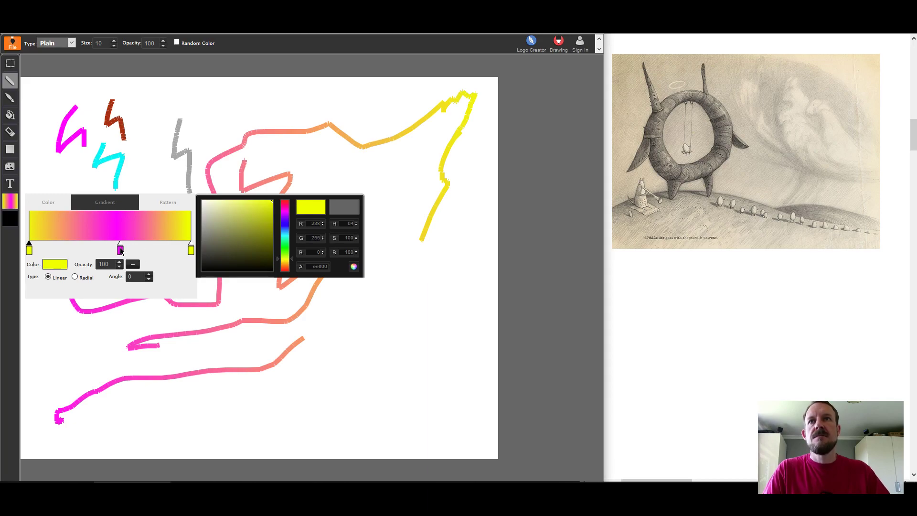
left_click_drag(120, 250, 105, 249)
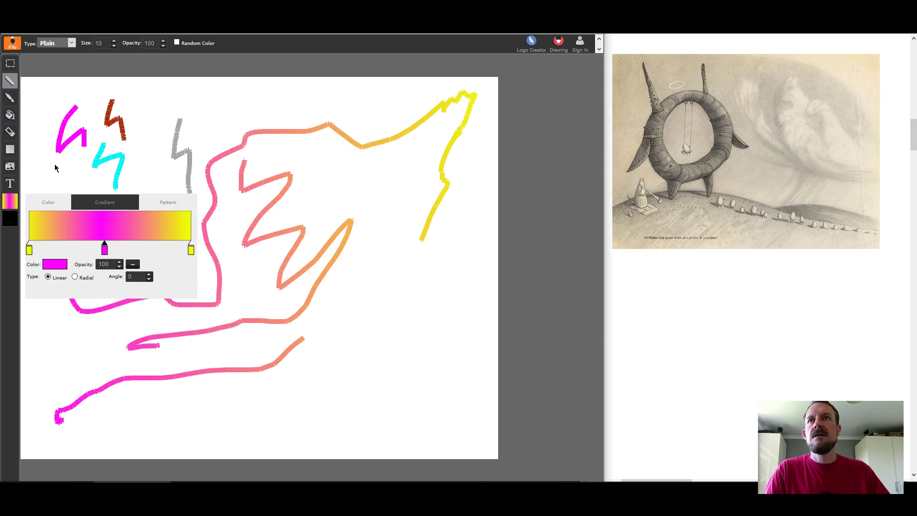
left_click(52, 368)
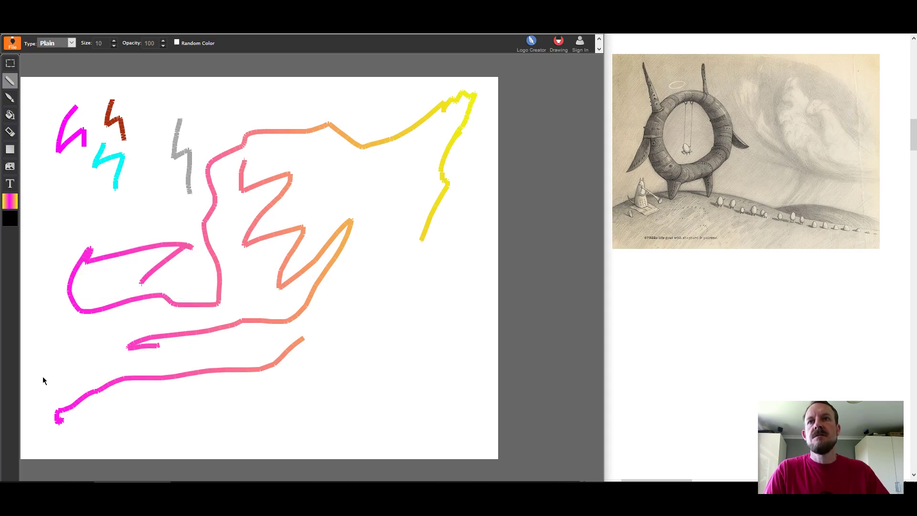
mouse_move(44, 356)
left_mouse_down()
mouse_move(120, 368)
mouse_move(153, 404)
mouse_move(192, 397)
mouse_move(222, 341)
mouse_move(269, 352)
mouse_move(293, 389)
mouse_move(343, 390)
mouse_move(423, 371)
mouse_move(481, 328)
left_mouse_up()
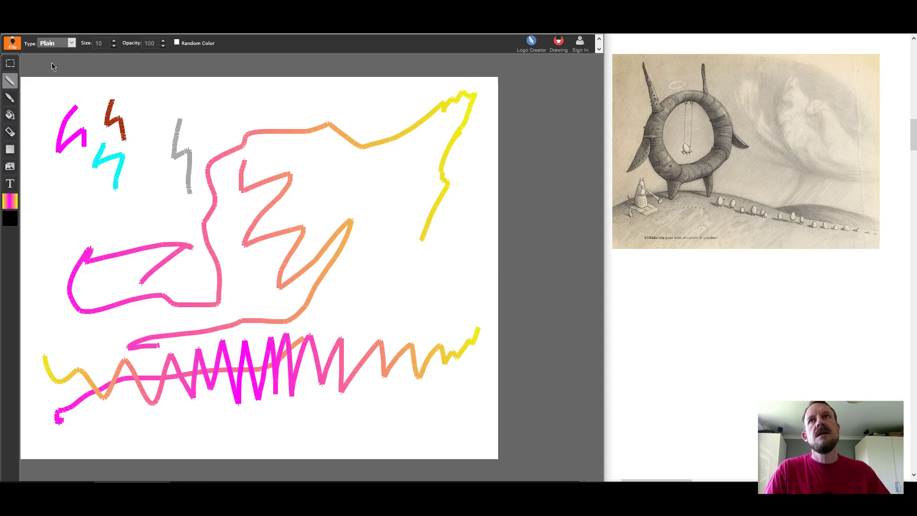
left_click(14, 45)
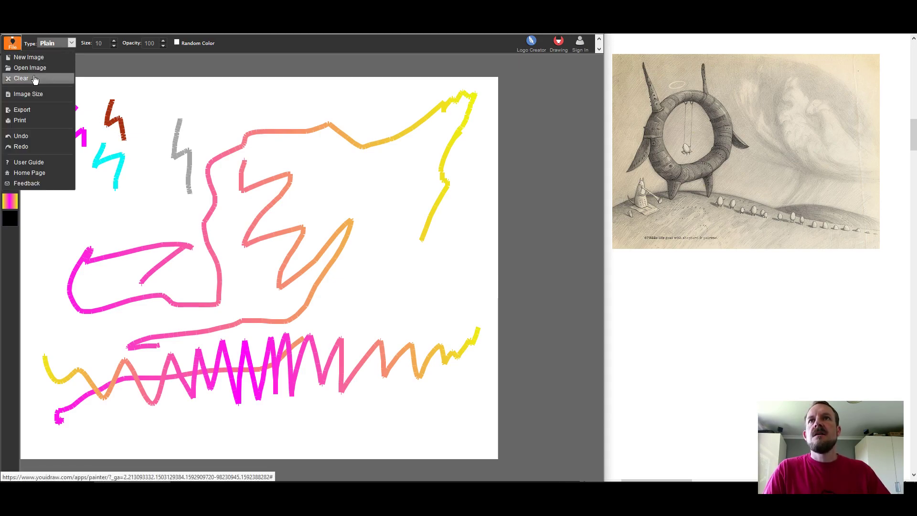
Clear the canvas and set the fill to the grey dotted pattern
left_click(33, 79)
left_click(13, 206)
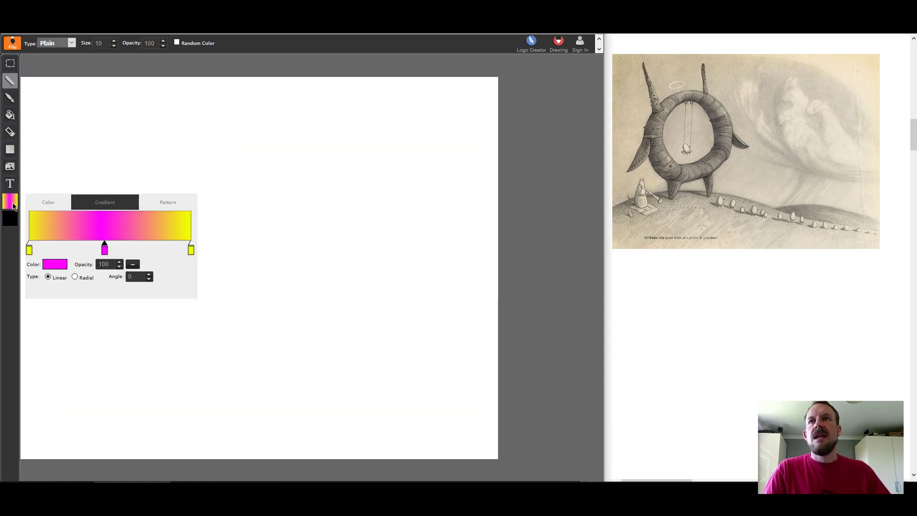
left_click(164, 203)
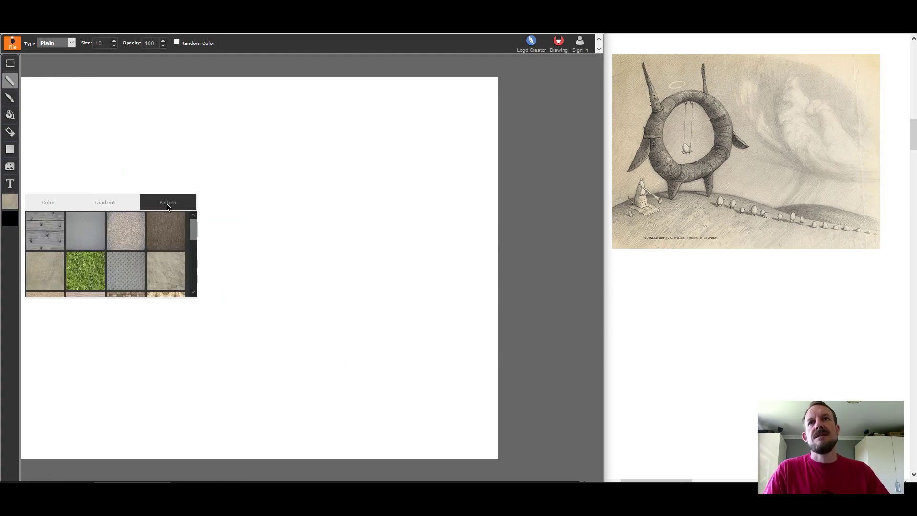
mouse_move(194, 231)
left_mouse_down()
mouse_move(192, 290)
mouse_move(194, 225)
left_mouse_up()
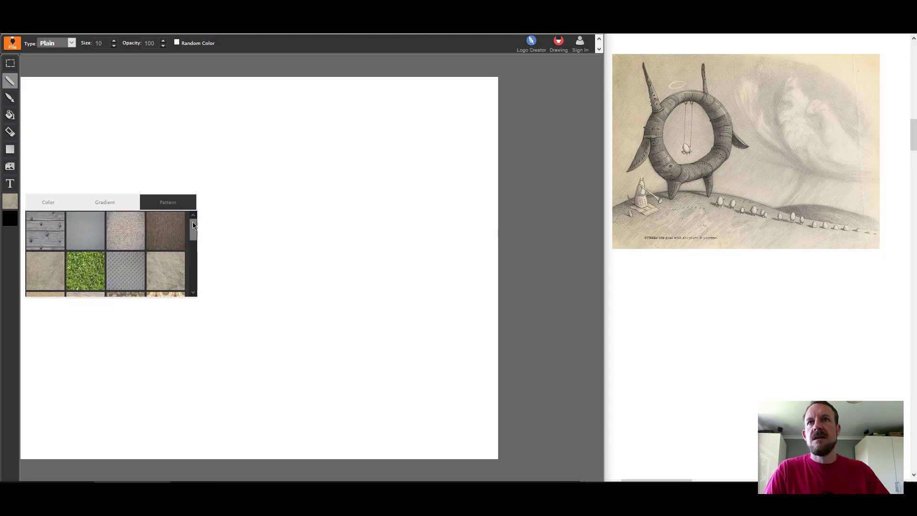
left_click(127, 275)
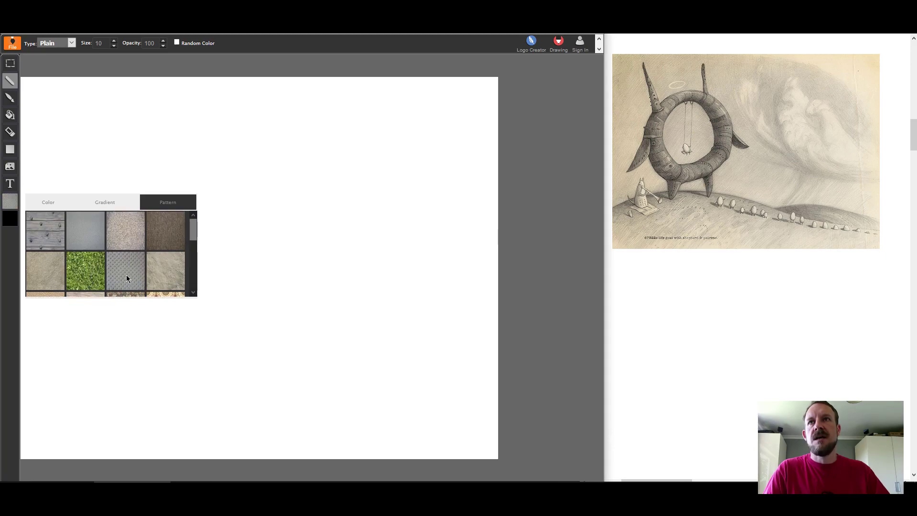
left_click(81, 121)
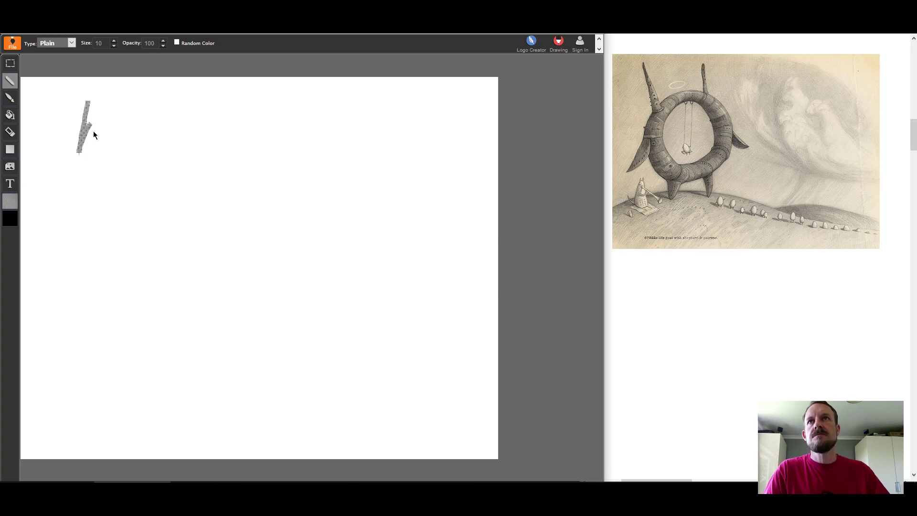
Sketch a grey patterned zigzag, a short squiggle and an angular line at top left
mouse_move(94, 134)
left_mouse_down()
mouse_move(98, 166)
mouse_move(120, 158)
mouse_move(125, 179)
mouse_move(218, 173)
left_mouse_up()
mouse_move(171, 193)
left_mouse_down()
mouse_move(138, 219)
mouse_move(146, 223)
left_mouse_up()
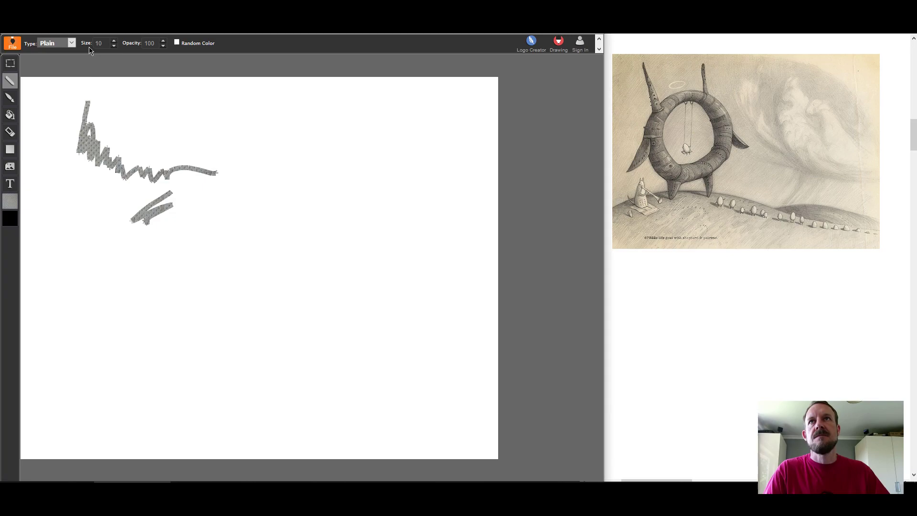
left_click_drag(200, 157, 275, 186)
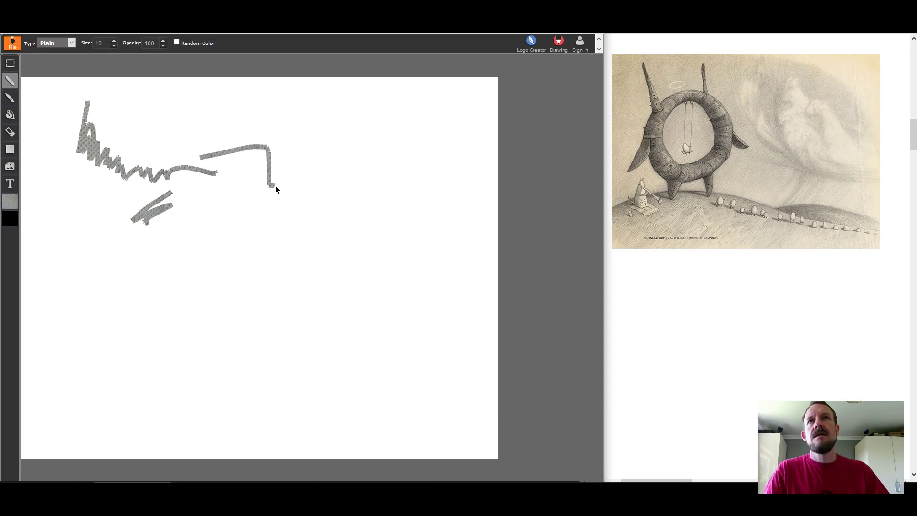
Switch to a scattered texture brush at size 37
left_click(56, 43)
left_click(10, 97)
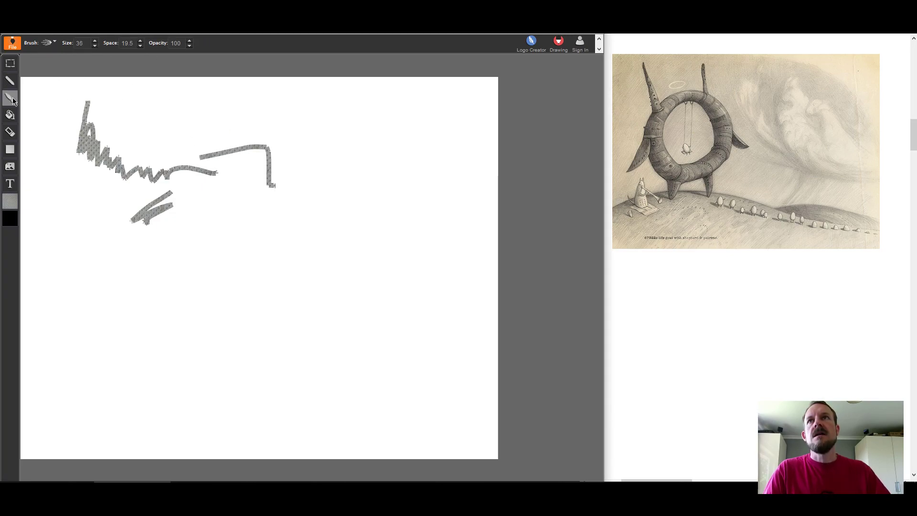
left_click(51, 42)
left_click(54, 65)
left_click(95, 44)
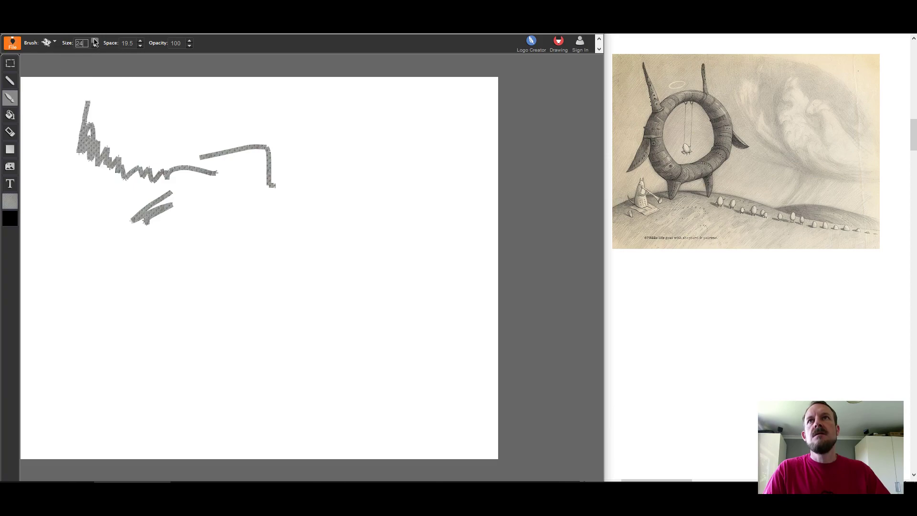
left_click(94, 41)
Paint a broad grey textured blotch at lower left, then a brown-patterned blob mid-canvas
left_click_drag(108, 243, 98, 281)
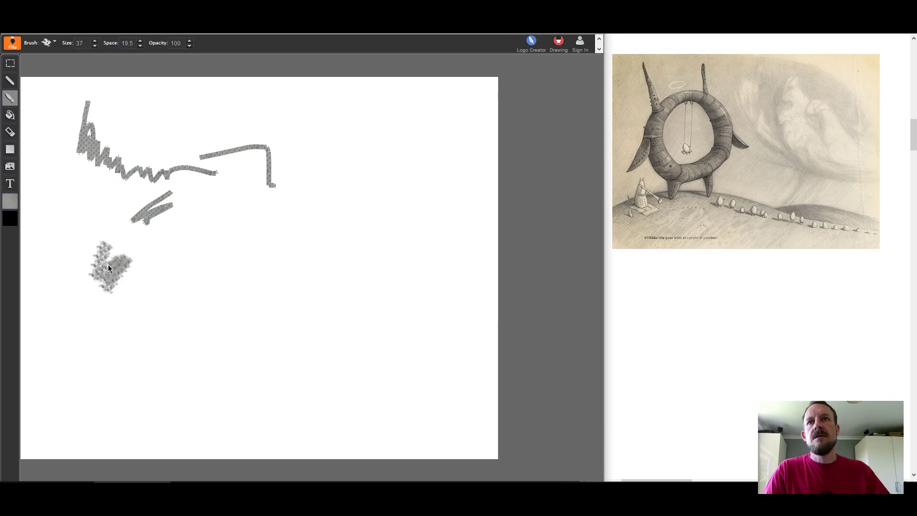
mouse_move(167, 304)
left_mouse_down()
mouse_move(161, 319)
mouse_move(212, 310)
left_mouse_up()
left_click(12, 204)
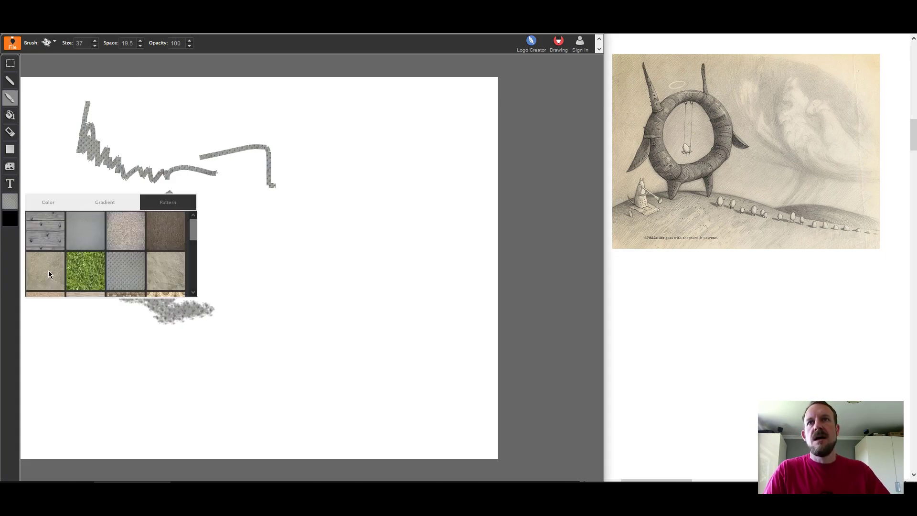
left_click(181, 238)
left_click(276, 234)
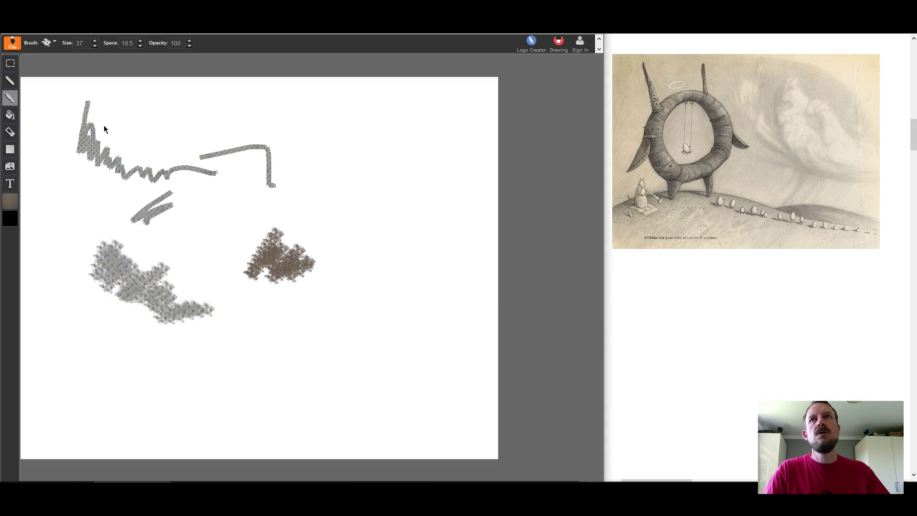
Clear the canvas and set the gradient's middle stop to light grey (cfcfcf)
left_click(14, 44)
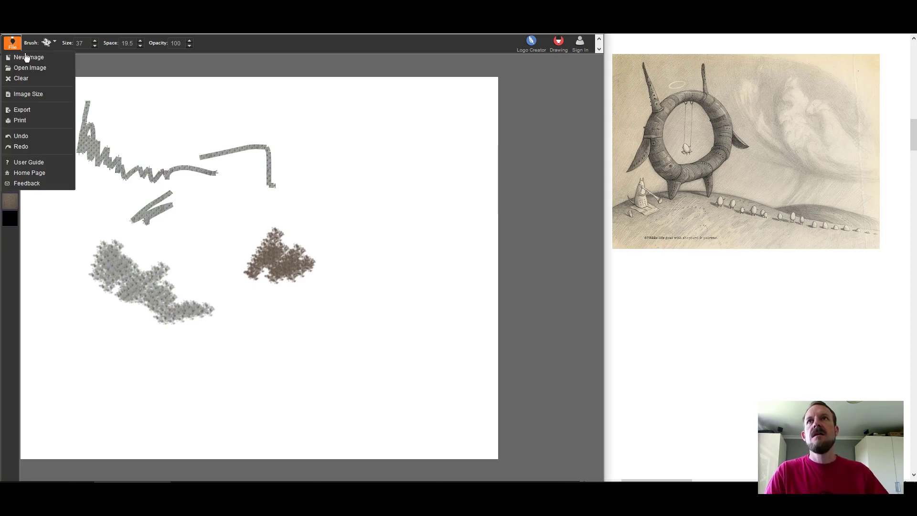
left_click(33, 81)
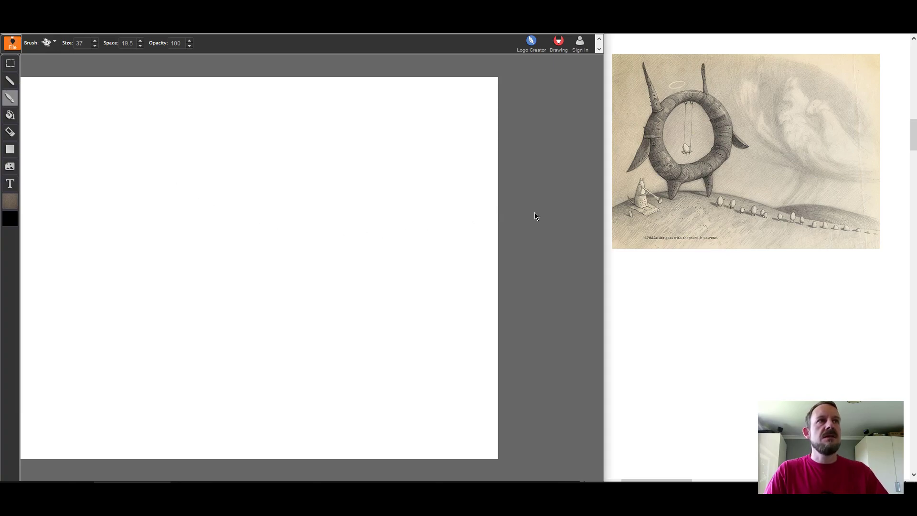
left_click(12, 202)
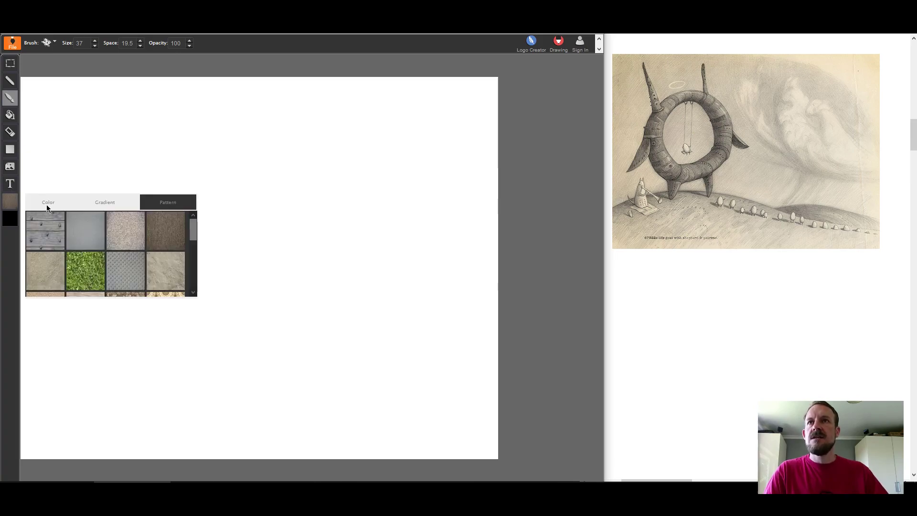
left_click(105, 202)
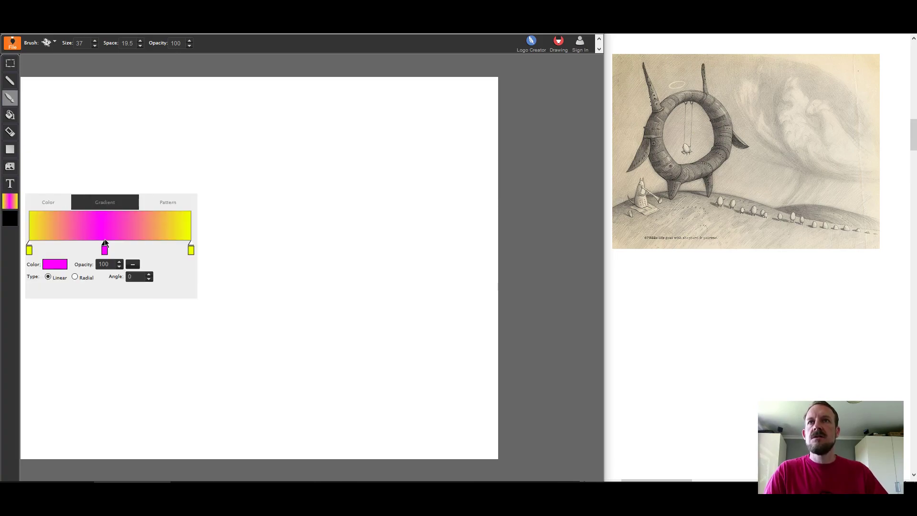
left_click(65, 265)
left_click_drag(222, 234, 202, 213)
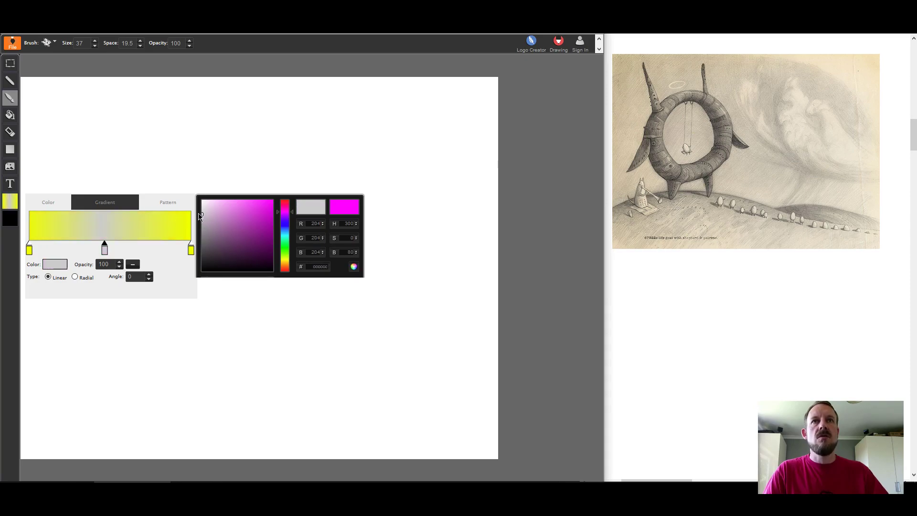
Set the gradient's right stop to light orange (ffe082) and left stop to pale cream (f7facd)
left_click(190, 248)
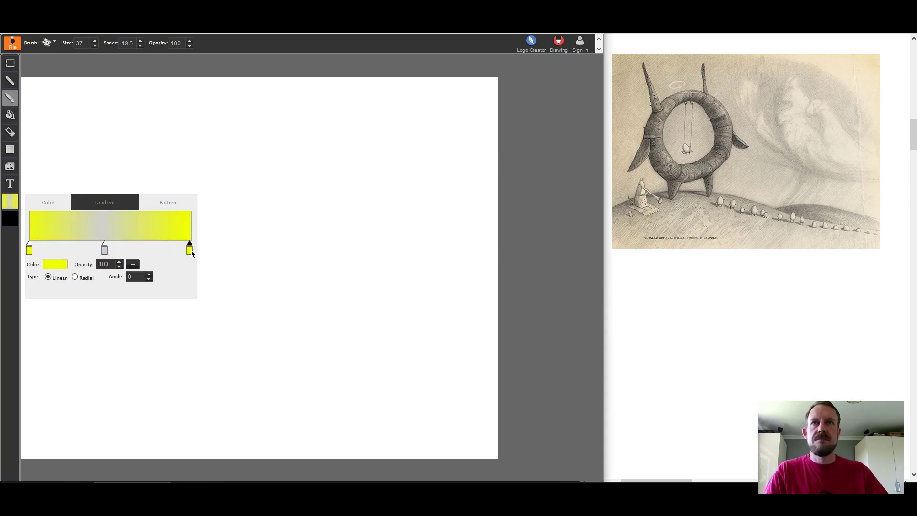
left_click(61, 265)
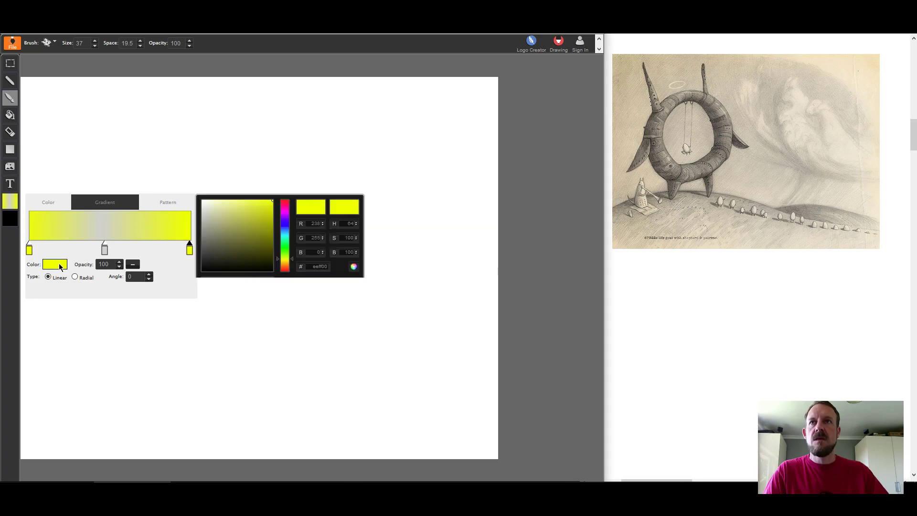
left_click(242, 199)
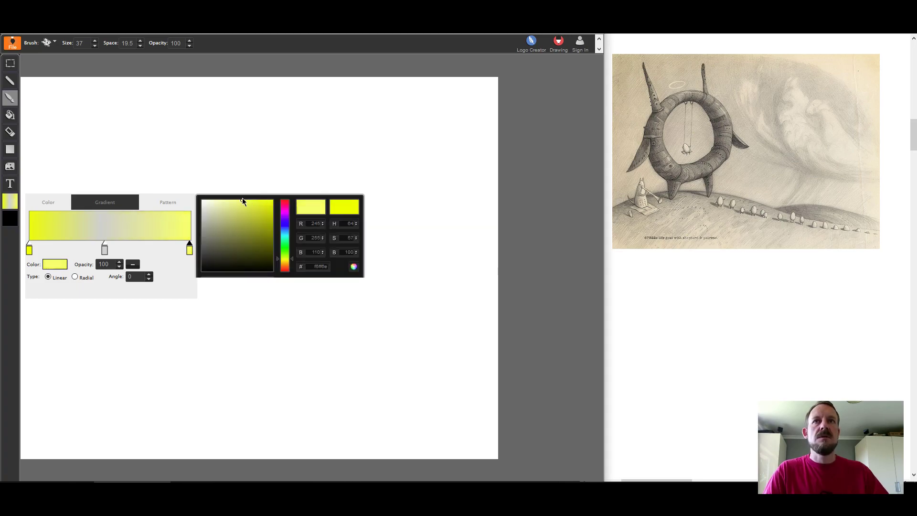
left_click(292, 263)
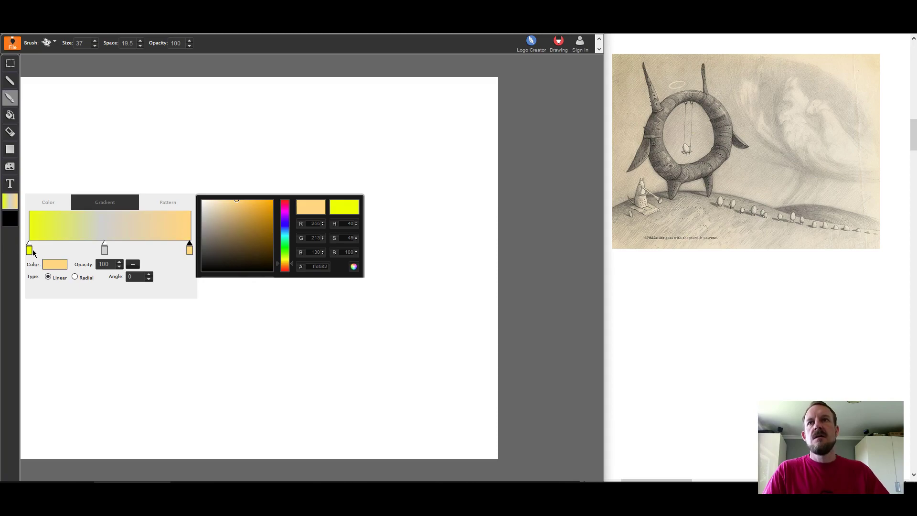
left_click(30, 249)
left_click(56, 271)
left_click(246, 199)
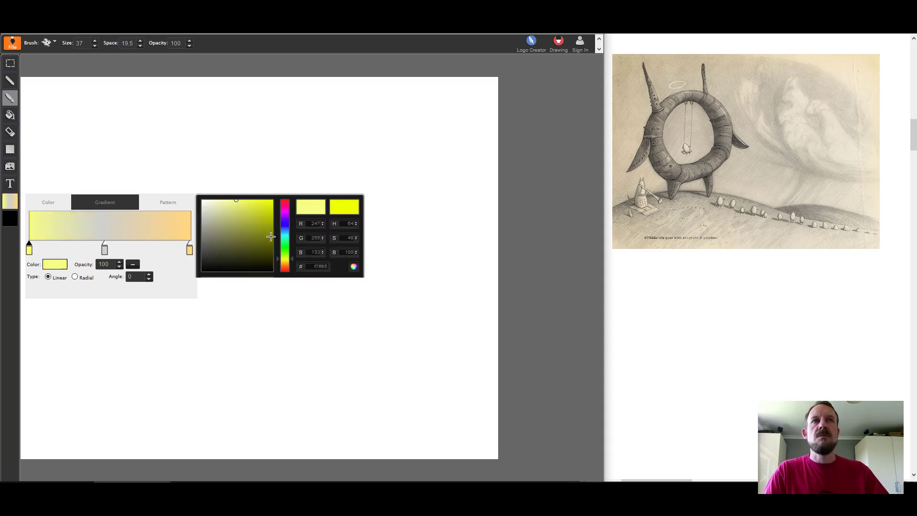
left_click(216, 201)
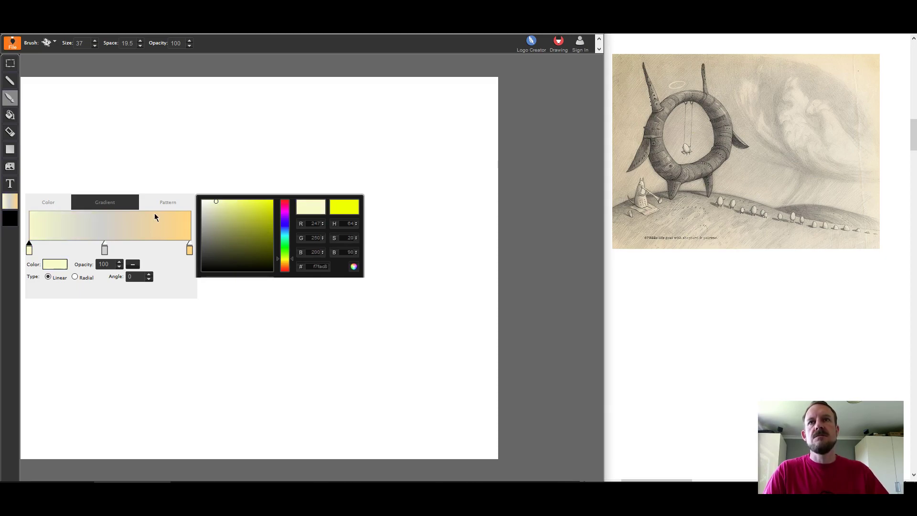
left_click(67, 276)
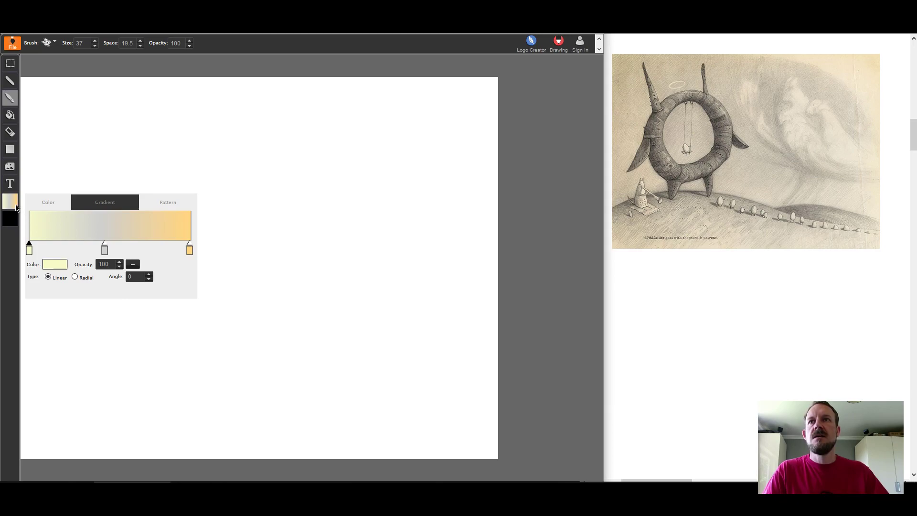
Paint wide cream-grey-orange strokes over the entire canvas with a size-100 square brush
left_click(57, 71)
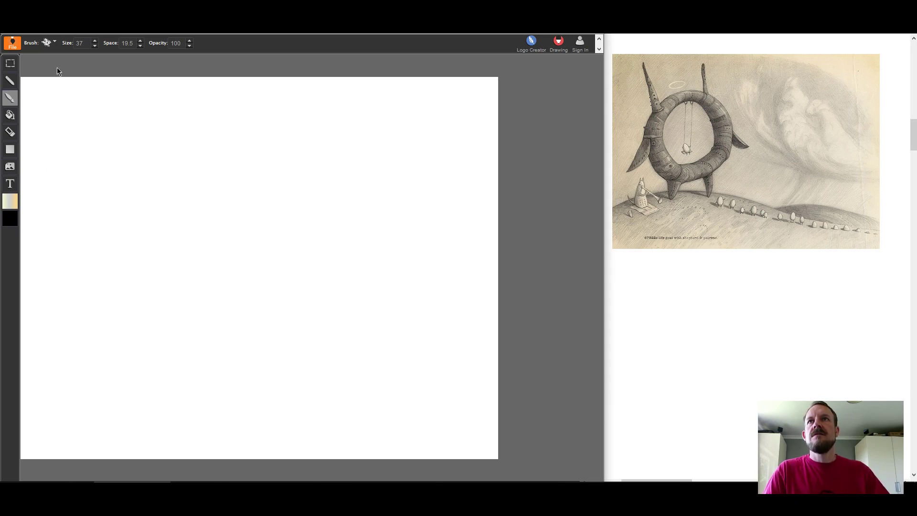
left_click(50, 44)
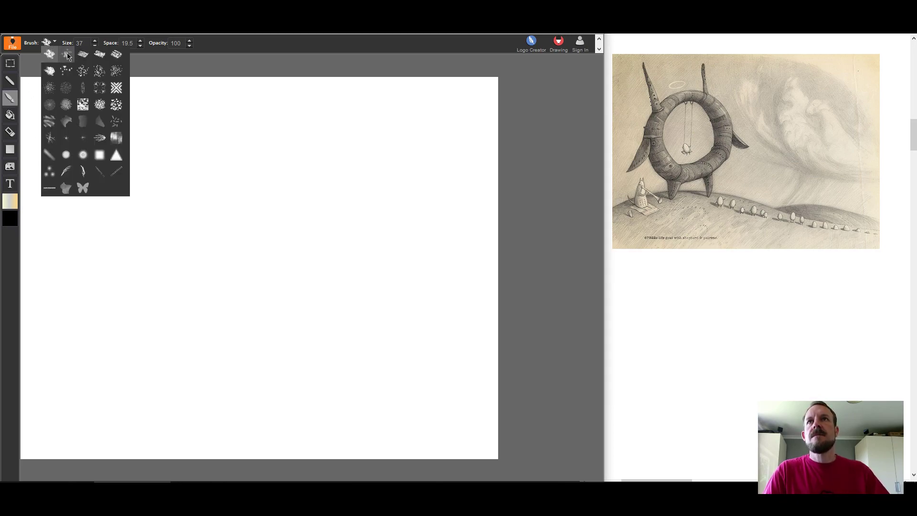
left_click(100, 159)
left_click(95, 42)
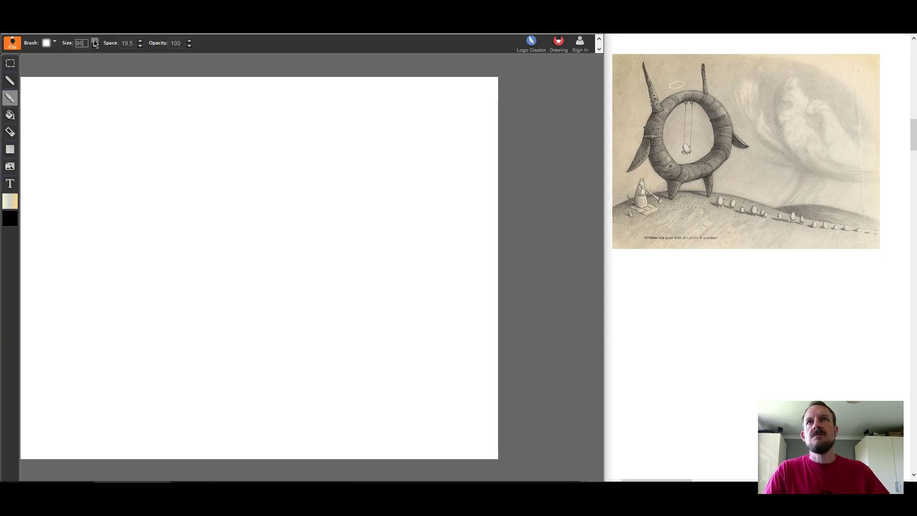
mouse_move(48, 98)
left_mouse_down()
mouse_move(50, 113)
mouse_move(274, 84)
mouse_move(495, 107)
mouse_move(39, 143)
mouse_move(27, 184)
mouse_move(74, 215)
mouse_move(39, 222)
mouse_move(52, 316)
mouse_move(26, 449)
mouse_move(479, 443)
mouse_move(219, 429)
mouse_move(221, 374)
mouse_move(365, 221)
mouse_move(67, 182)
mouse_move(285, 186)
mouse_move(295, 260)
mouse_move(381, 301)
mouse_move(509, 180)
mouse_move(475, 155)
mouse_move(501, 231)
mouse_move(487, 418)
mouse_move(387, 414)
mouse_move(405, 336)
mouse_move(321, 337)
mouse_move(340, 186)
mouse_move(76, 184)
mouse_move(27, 128)
mouse_move(414, 131)
mouse_move(512, 192)
mouse_move(46, 318)
mouse_move(289, 317)
mouse_move(421, 335)
left_mouse_up()
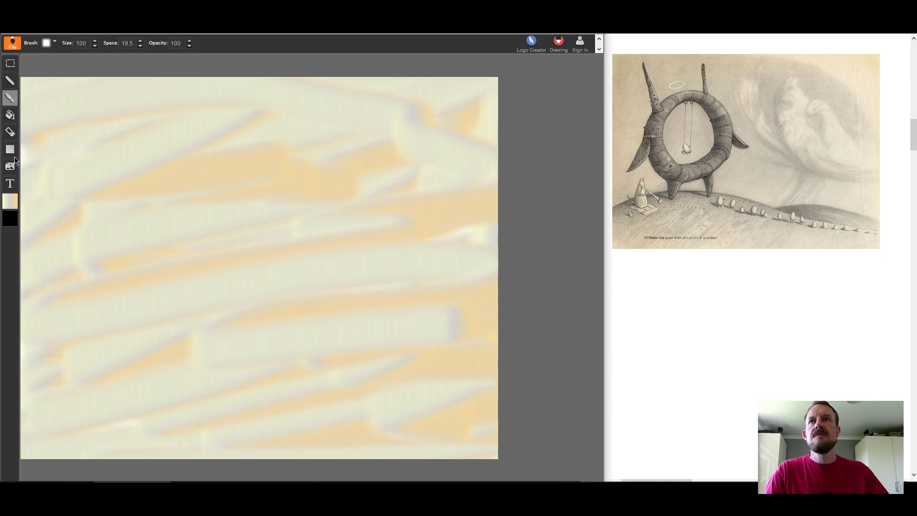
Set the pencil to a near-black Sketchy brush at size 2.5
left_click(10, 82)
left_click(10, 205)
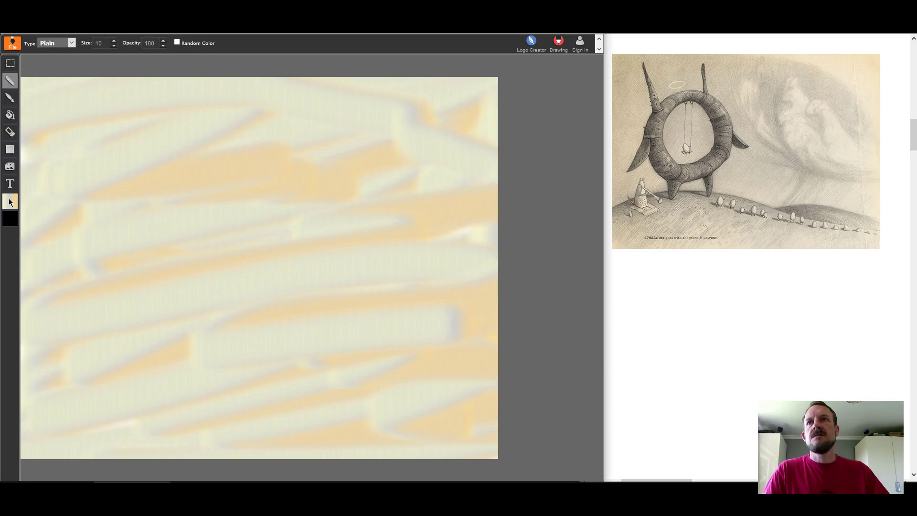
left_click(48, 202)
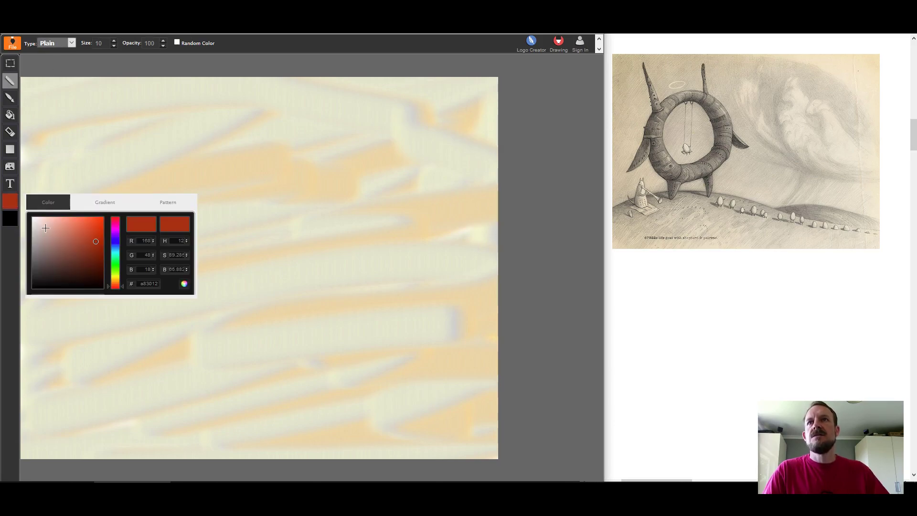
mouse_move(54, 252)
left_mouse_down()
mouse_move(32, 285)
mouse_move(33, 274)
left_mouse_up()
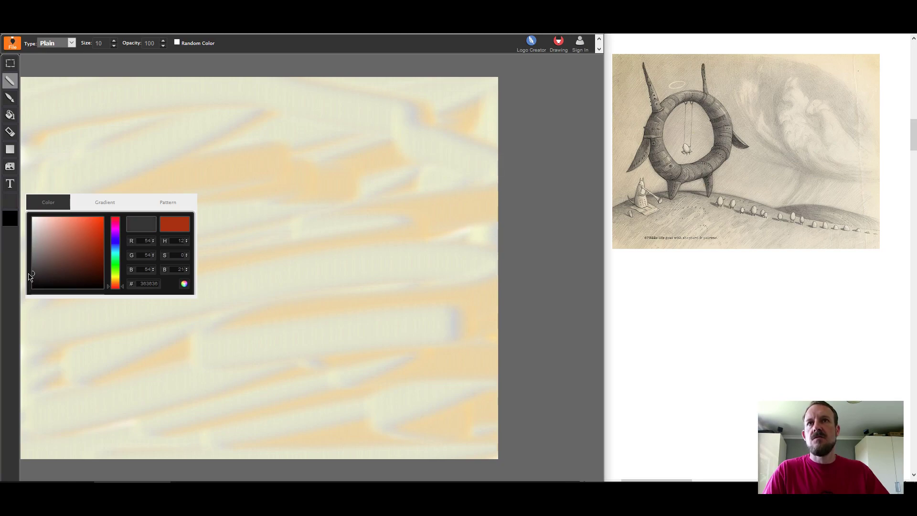
left_click(71, 43)
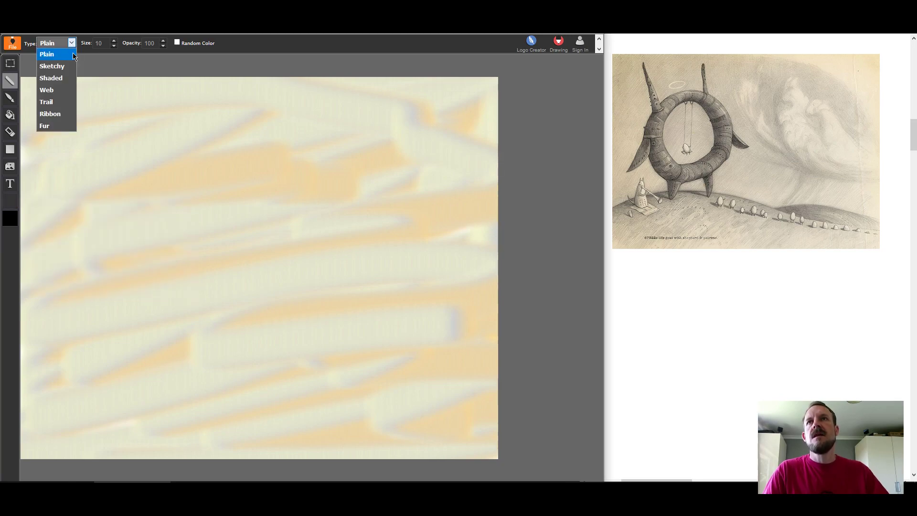
left_click(67, 68)
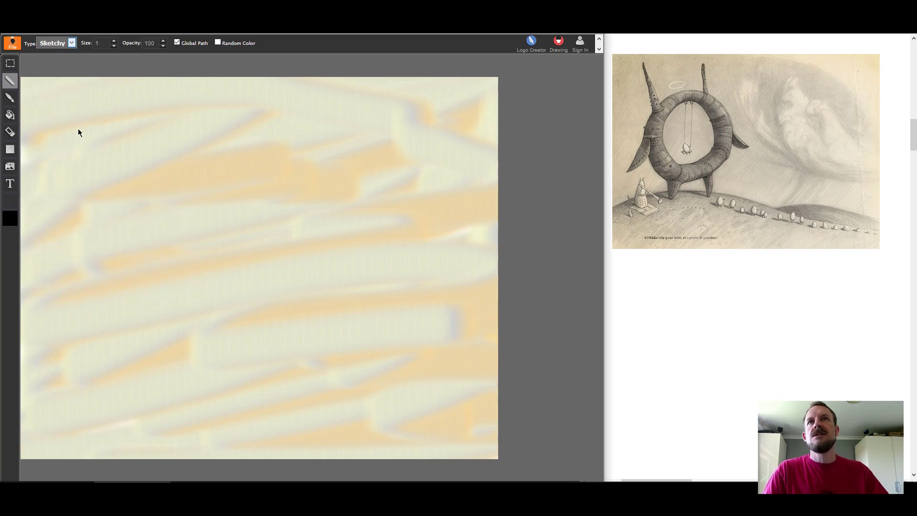
left_click(114, 41)
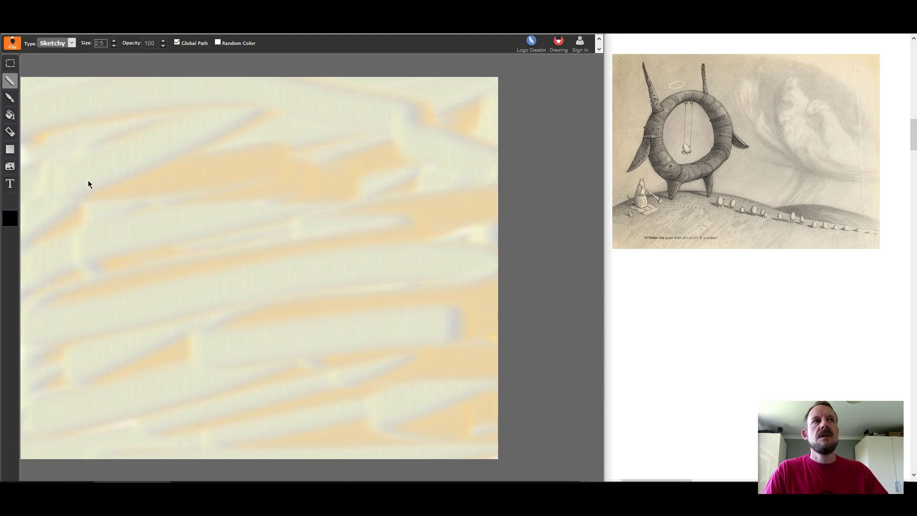
Sketch the left horn and the ring outline, undoing a stray tail stroke
left_click_drag(87, 204, 84, 174)
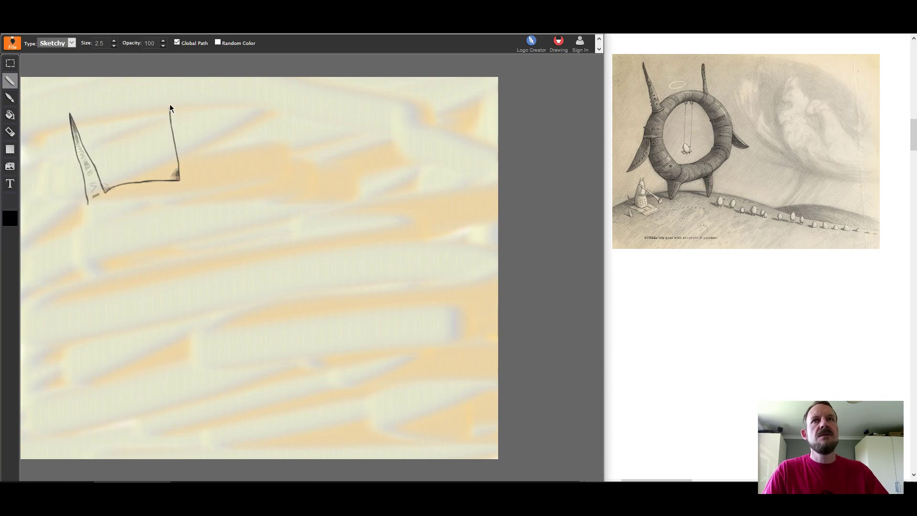
mouse_move(193, 177)
left_mouse_down()
mouse_move(242, 216)
mouse_move(250, 282)
left_mouse_up()
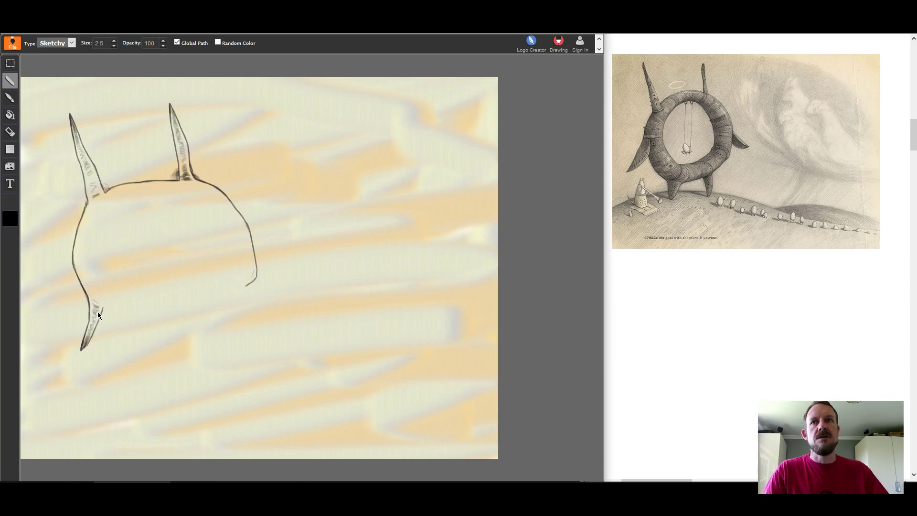
mouse_move(191, 339)
left_mouse_down()
mouse_move(260, 287)
mouse_move(261, 264)
left_mouse_up()
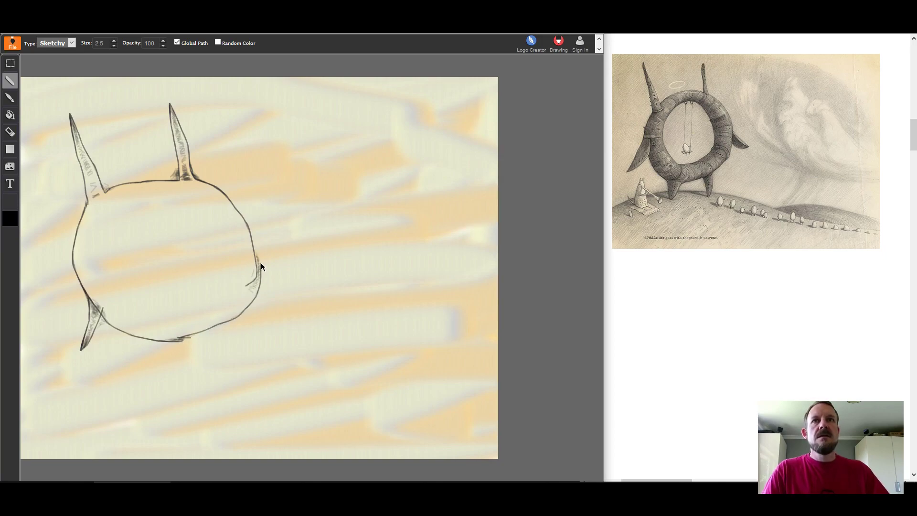
left_click_drag(248, 202, 392, 172)
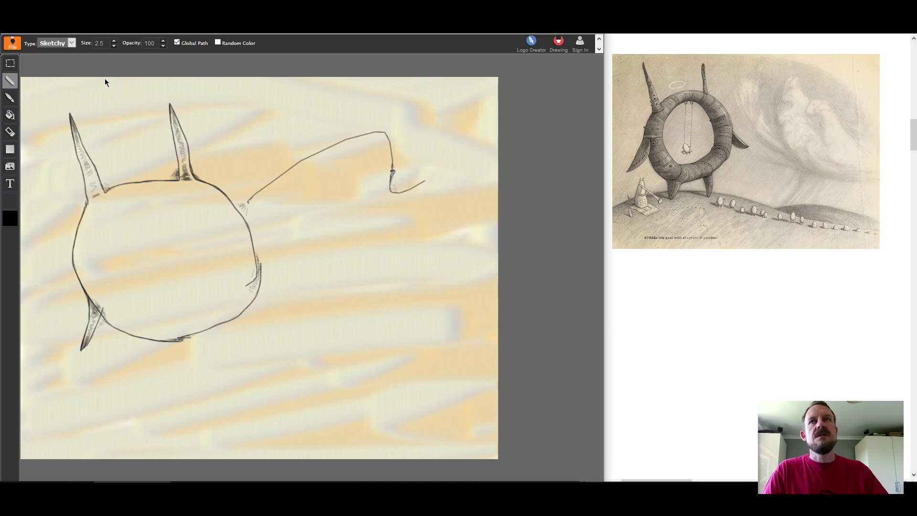
left_click(15, 48)
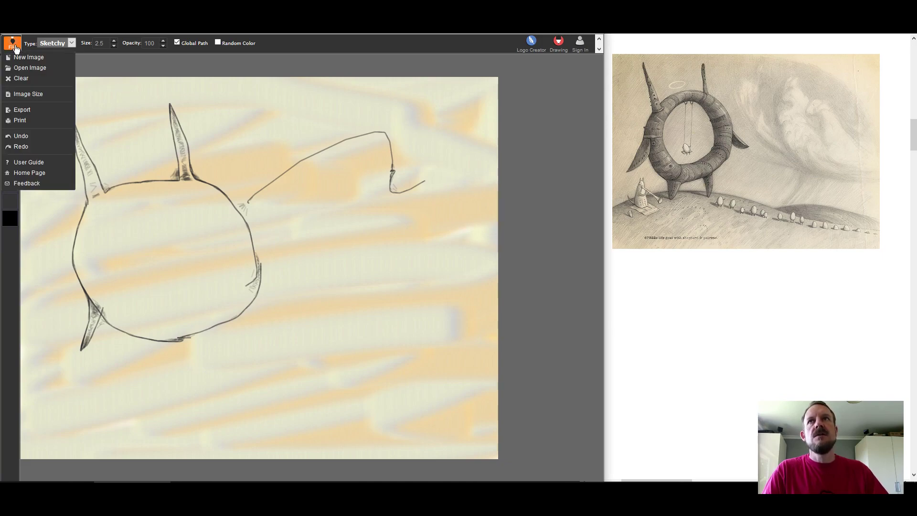
left_click(35, 140)
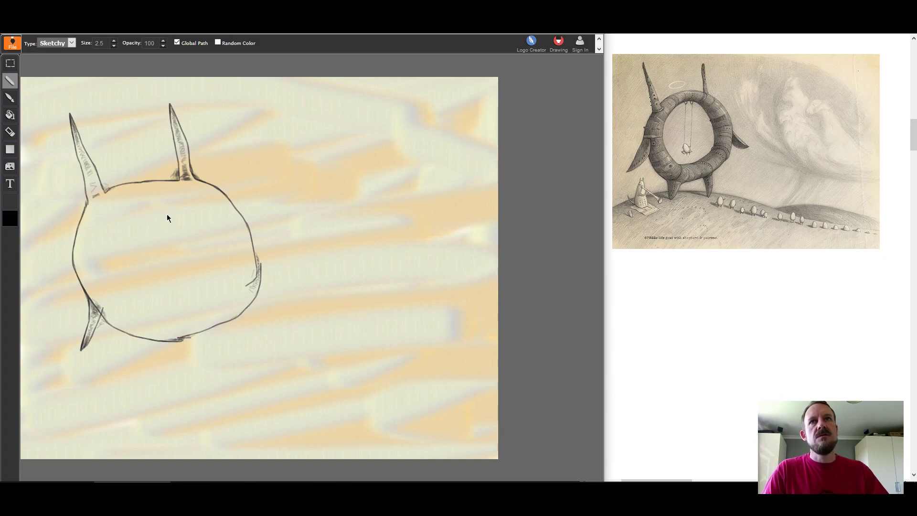
Add the ring's inner hole and a long curving hill line beneath it
left_click_drag(156, 210, 138, 211)
mouse_move(113, 276)
left_mouse_down()
mouse_move(145, 307)
mouse_move(232, 305)
mouse_move(202, 209)
left_mouse_up()
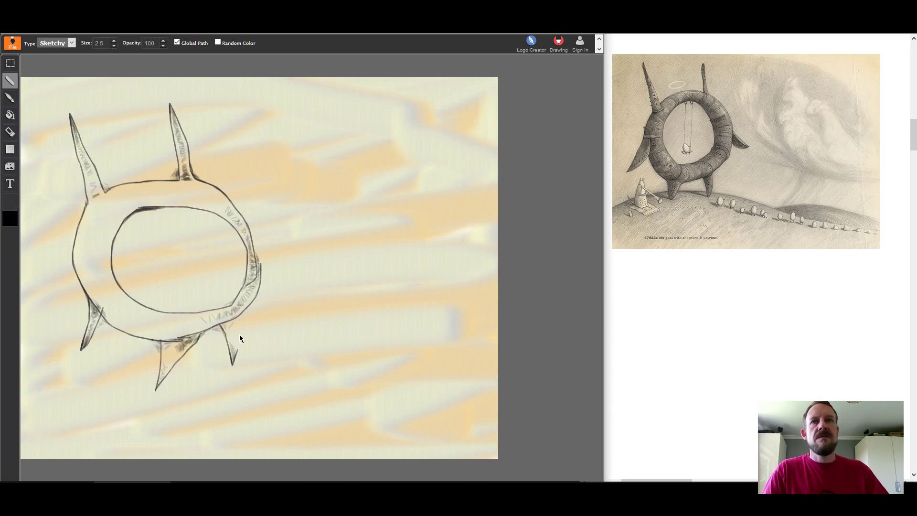
mouse_move(45, 414)
left_mouse_down()
mouse_move(102, 383)
mouse_move(158, 376)
left_mouse_up()
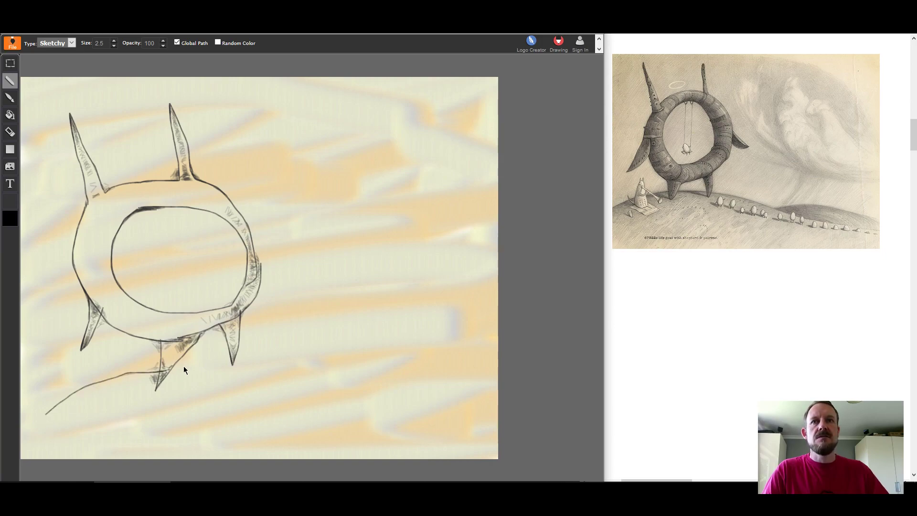
mouse_move(239, 356)
left_mouse_down()
mouse_move(377, 369)
mouse_move(445, 414)
left_mouse_up()
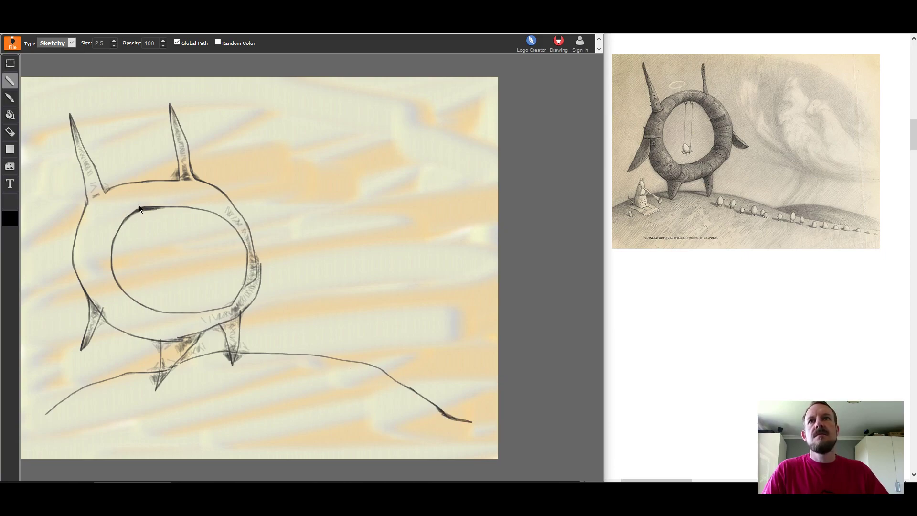
Switch to the Ribbon brush and add curved shading strokes around the ring
left_click(59, 44)
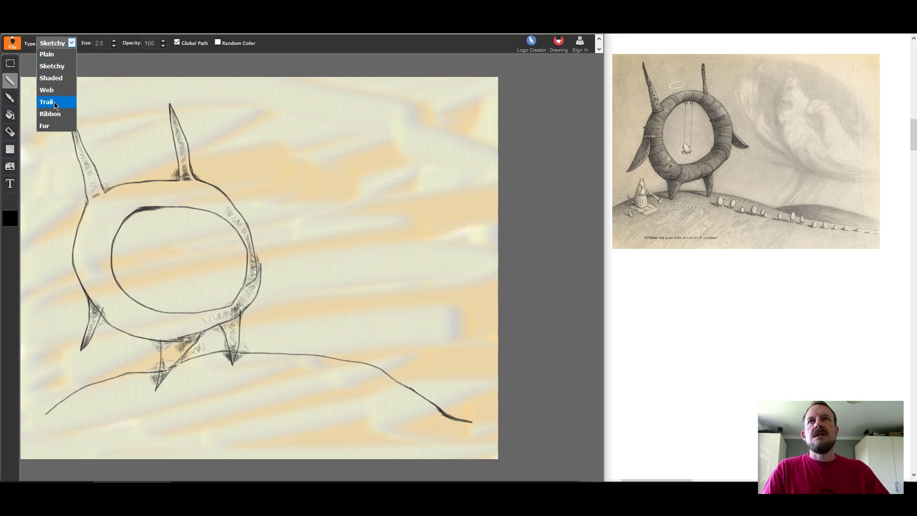
left_click(55, 113)
mouse_move(88, 229)
left_mouse_down()
mouse_move(113, 235)
mouse_move(88, 276)
left_mouse_up()
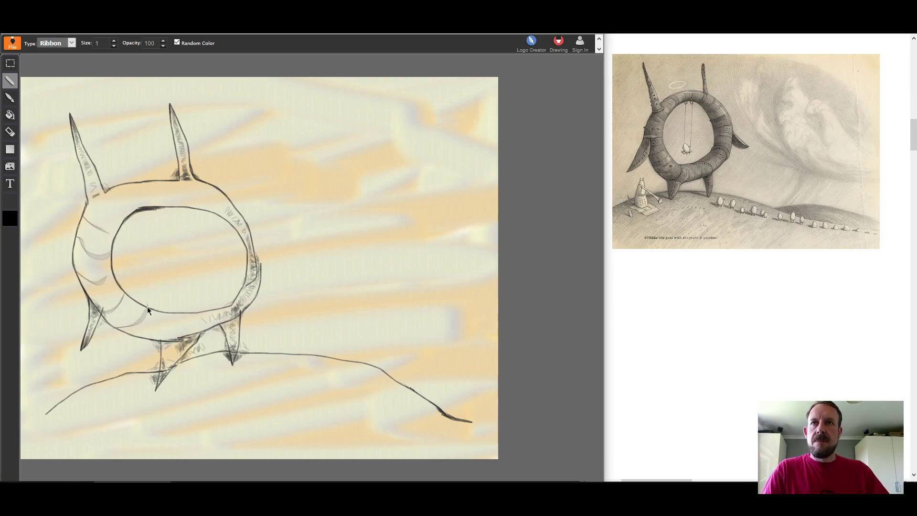
left_click_drag(177, 308, 150, 336)
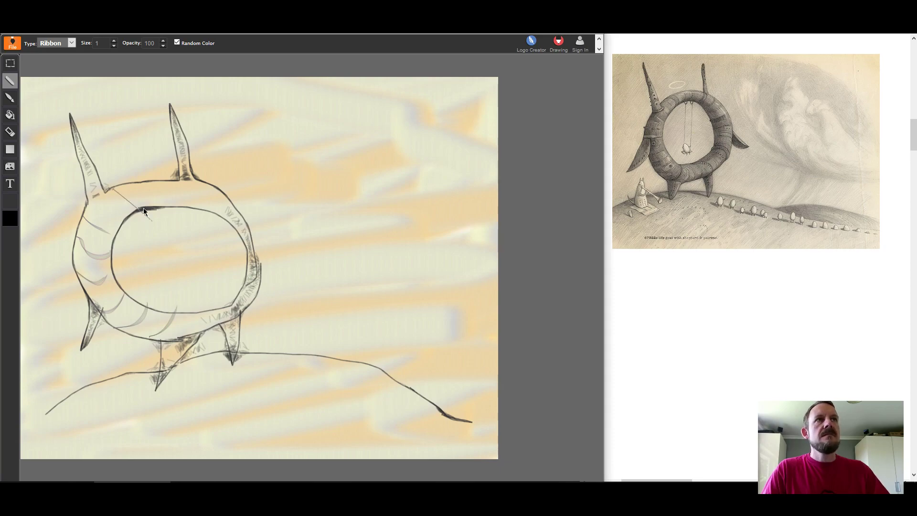
left_click_drag(136, 186, 159, 188)
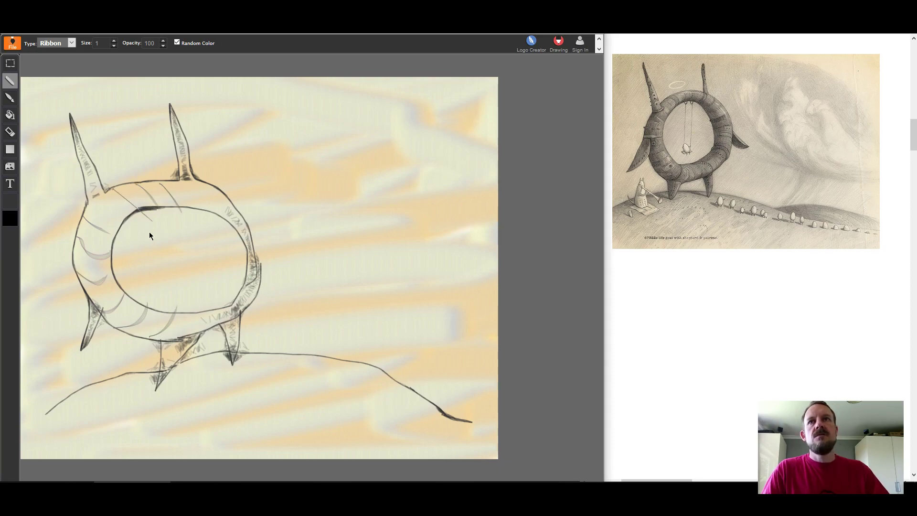
Undo three stray strokes and redraw curved ribbon stripes across the ring's top
left_click(13, 43)
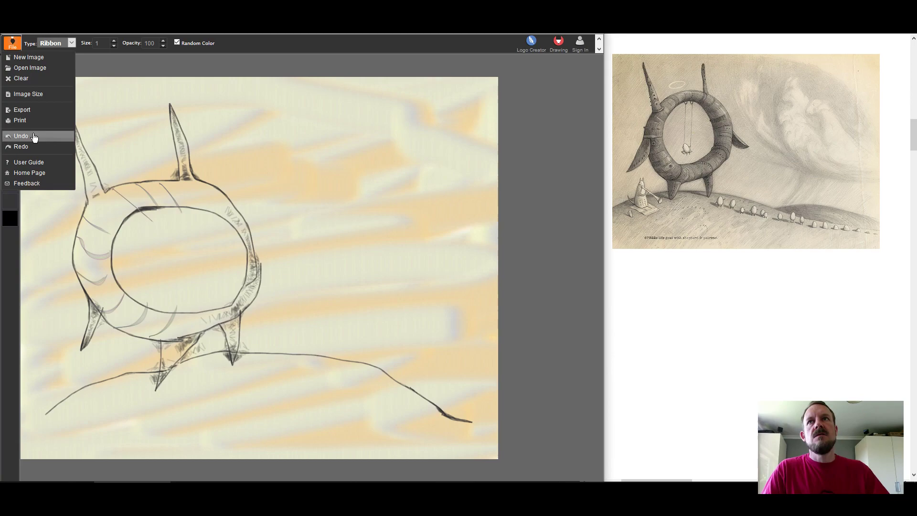
left_click(34, 137)
left_click(13, 43)
left_click(30, 137)
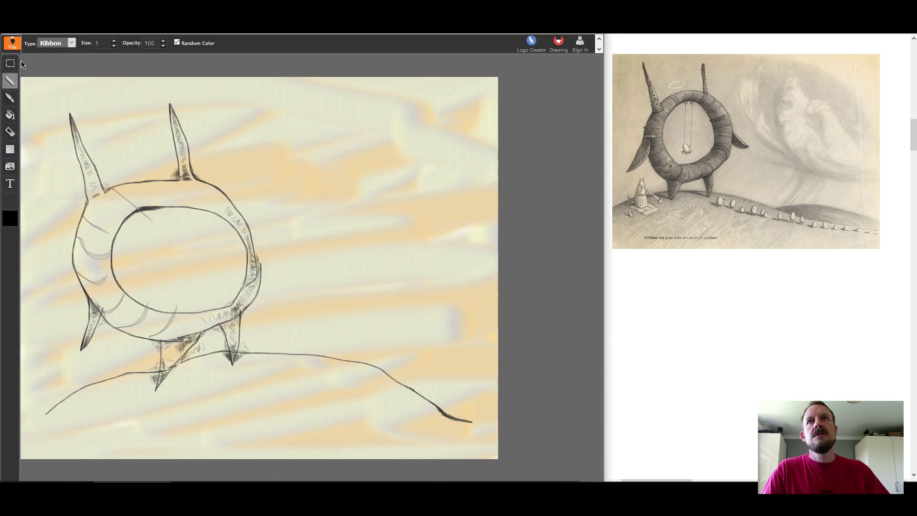
left_click(13, 43)
left_click(30, 137)
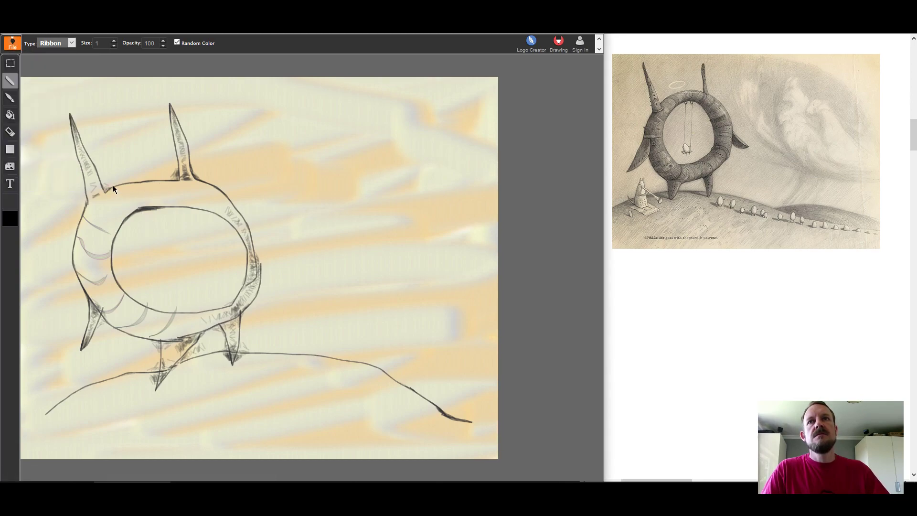
mouse_move(119, 186)
left_mouse_down()
mouse_move(134, 212)
mouse_move(165, 204)
left_mouse_up()
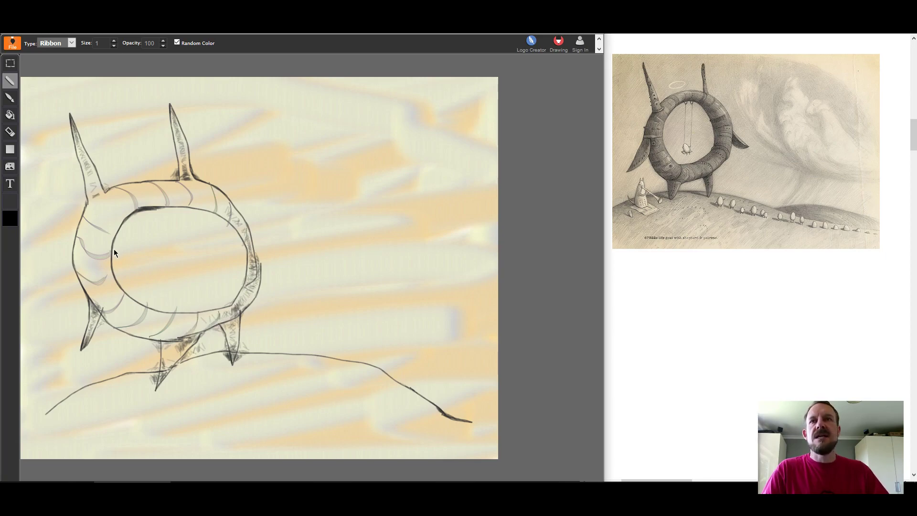
With the Shaded brush, draw the swing ropes and seat, then darken the right front leg and left horn base
left_click(56, 43)
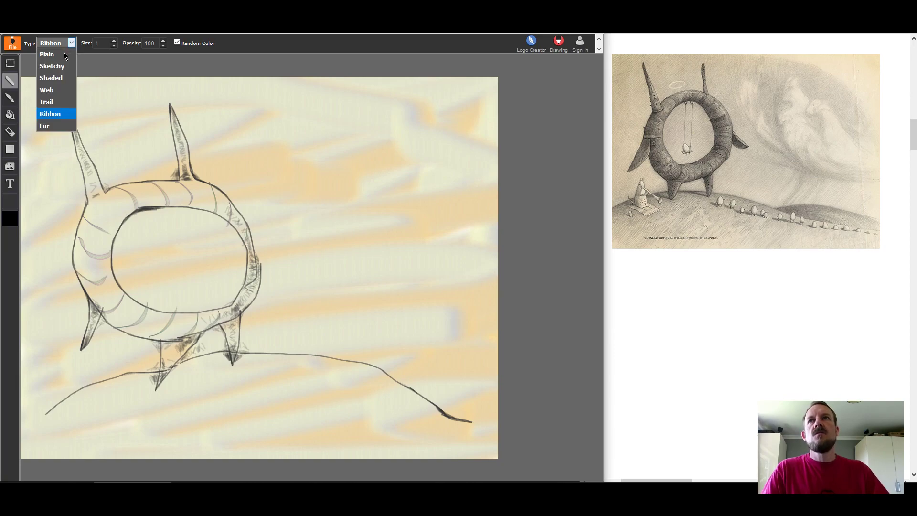
left_click(51, 77)
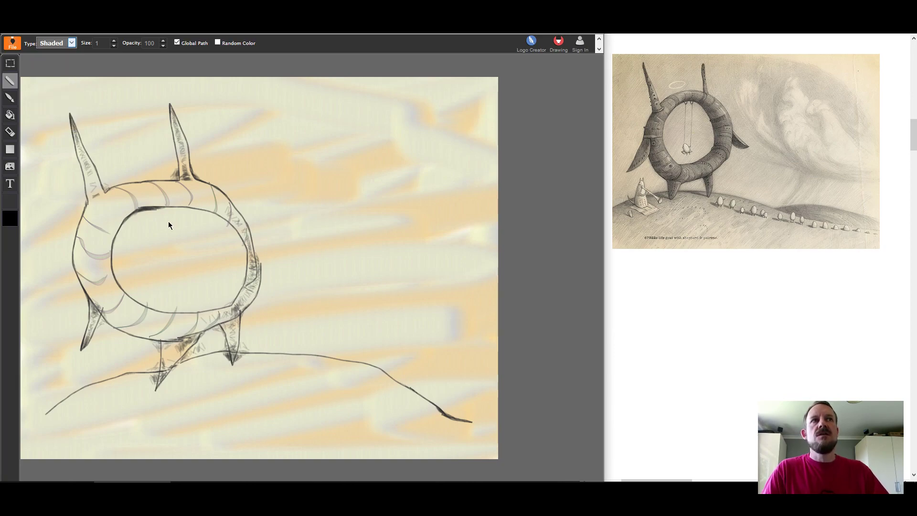
mouse_move(170, 209)
left_mouse_down()
mouse_move(169, 240)
mouse_move(186, 211)
mouse_move(184, 261)
left_mouse_up()
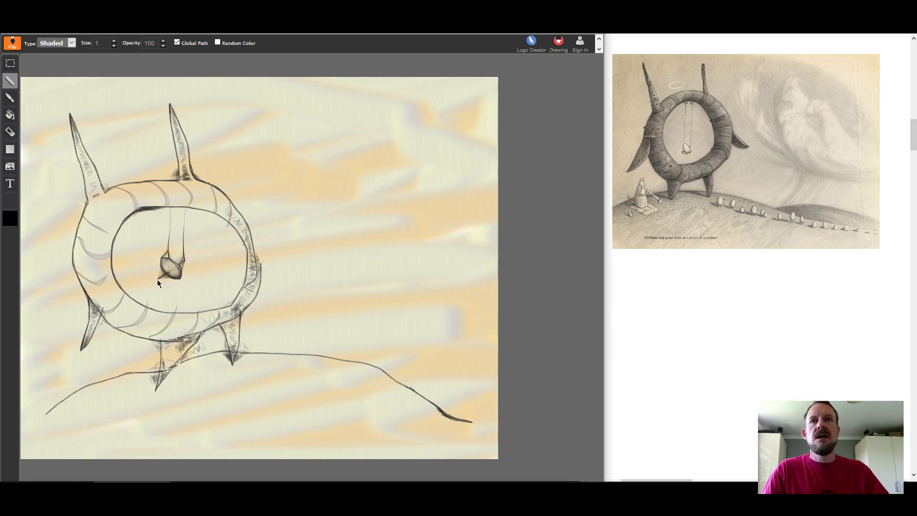
left_click_drag(180, 271, 191, 271)
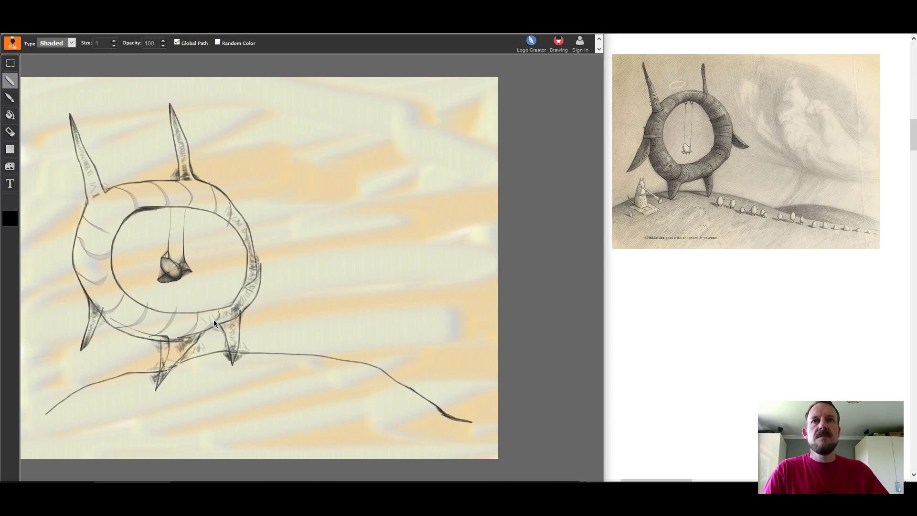
mouse_move(213, 320)
left_mouse_down()
mouse_move(231, 333)
mouse_move(231, 359)
left_mouse_up()
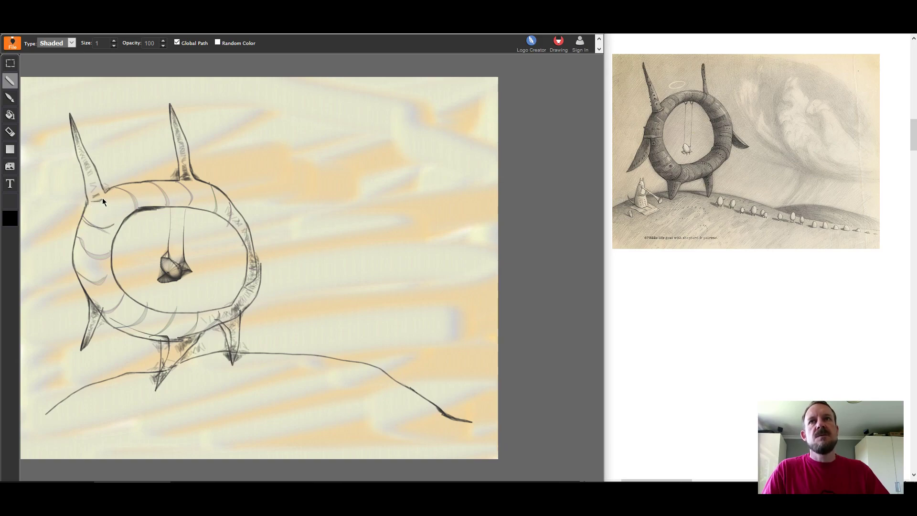
left_click_drag(102, 198, 95, 195)
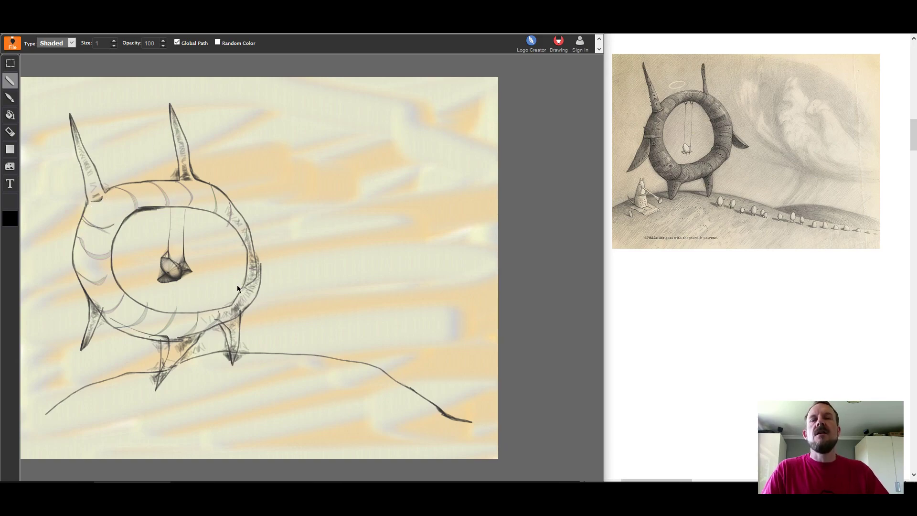
Export the ring-creature sketch as an image from the File menu and close the image's context menu
left_click(19, 46)
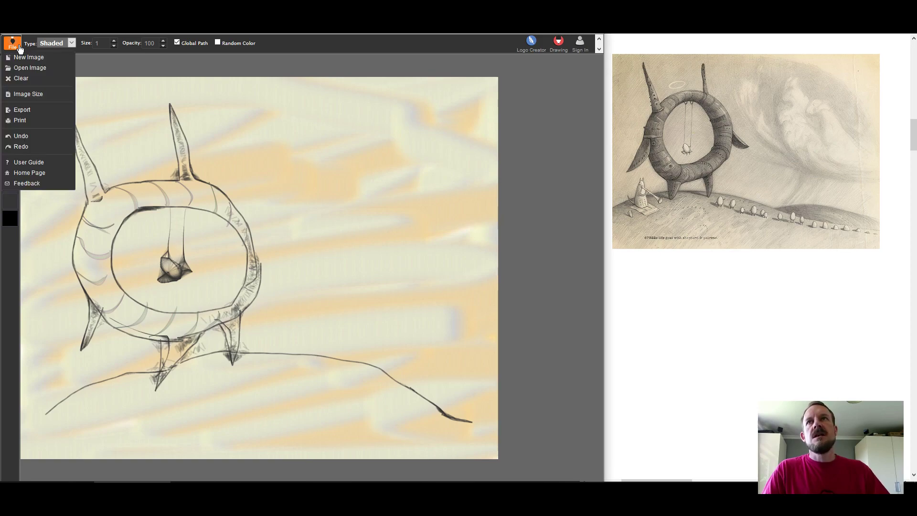
left_click(42, 111)
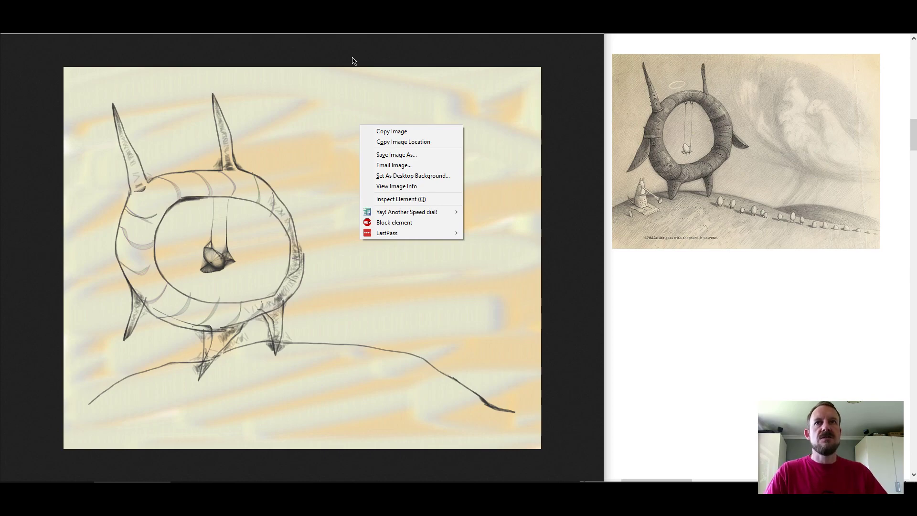
left_click(353, 60)
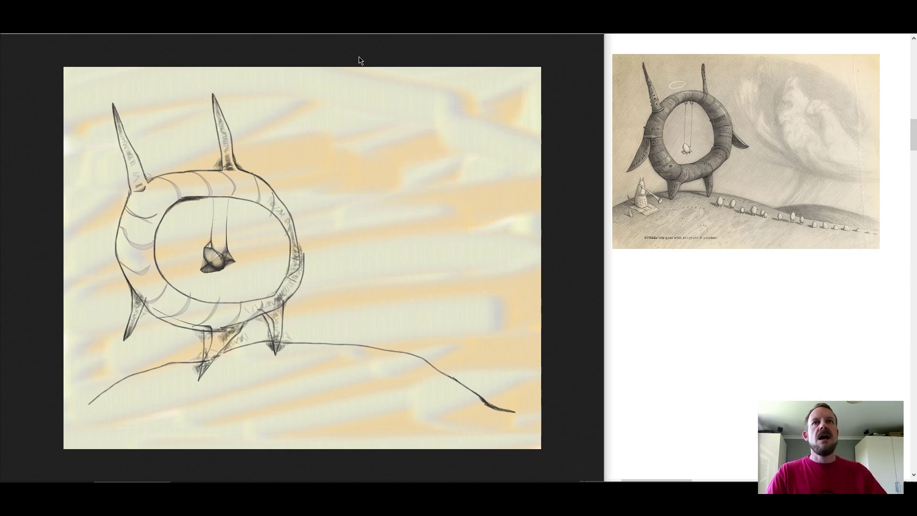